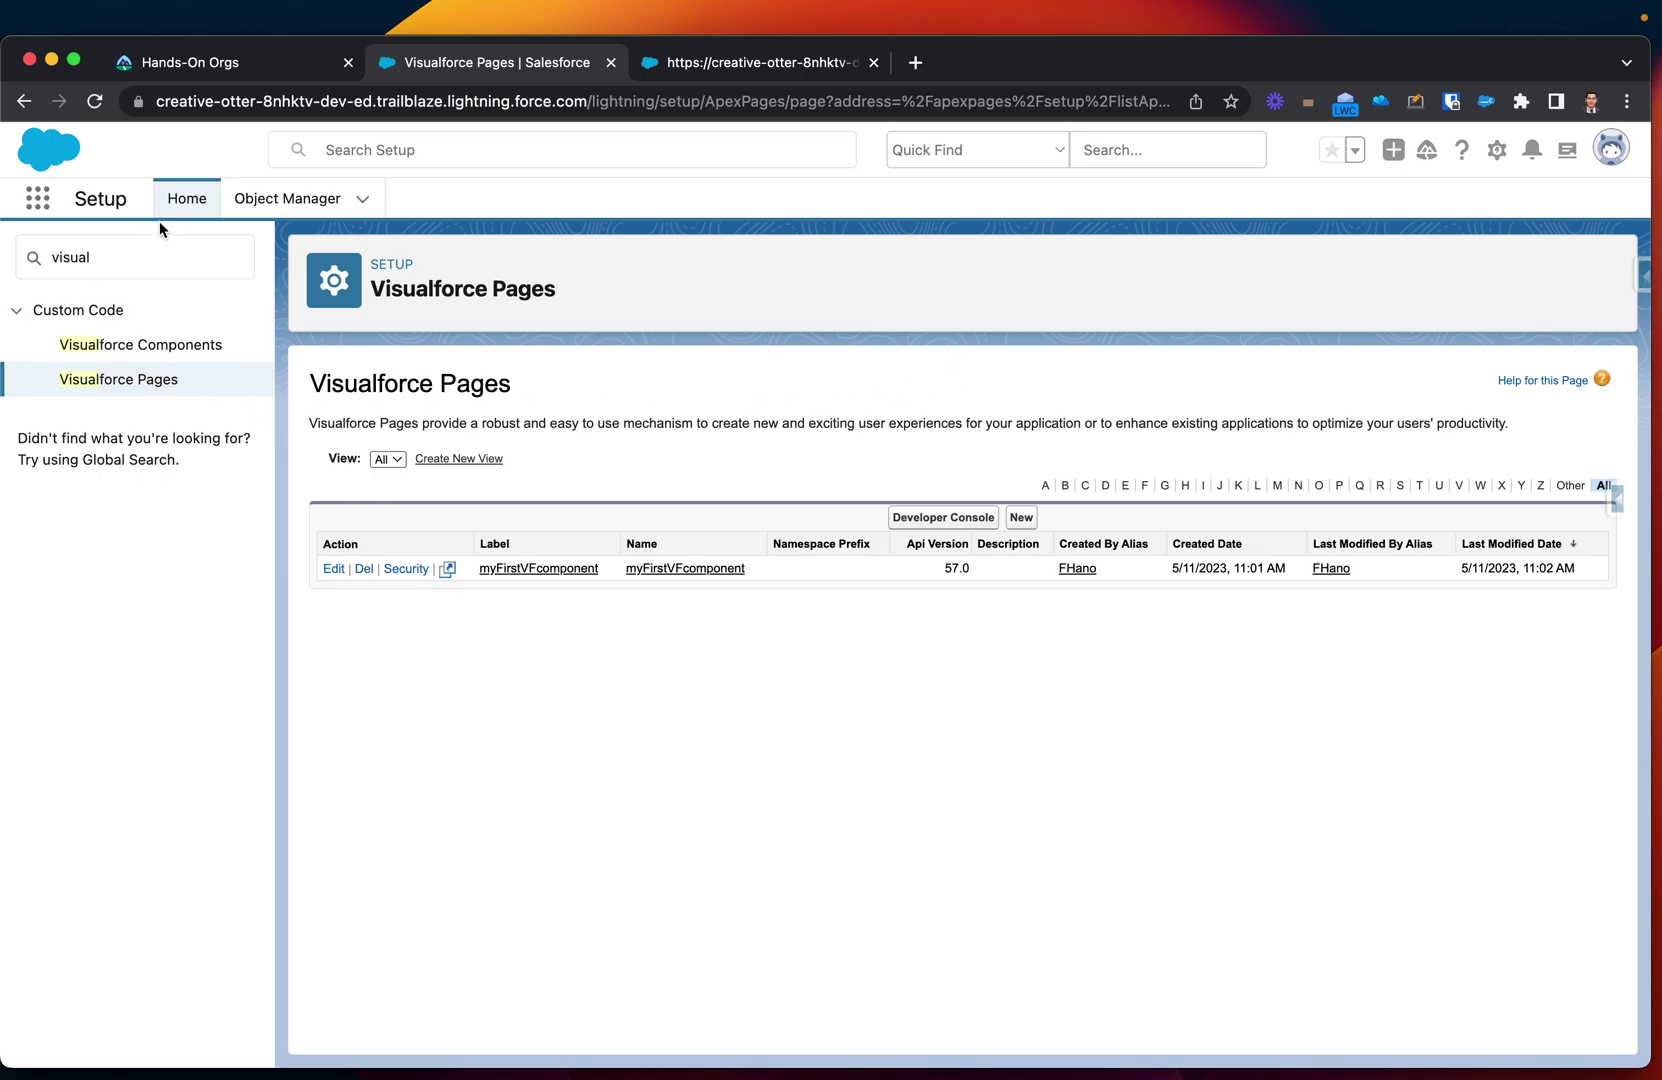
- Return to the Visualforce Pages list and start a new page, reviewing its default markup
left_click(1499, 152)
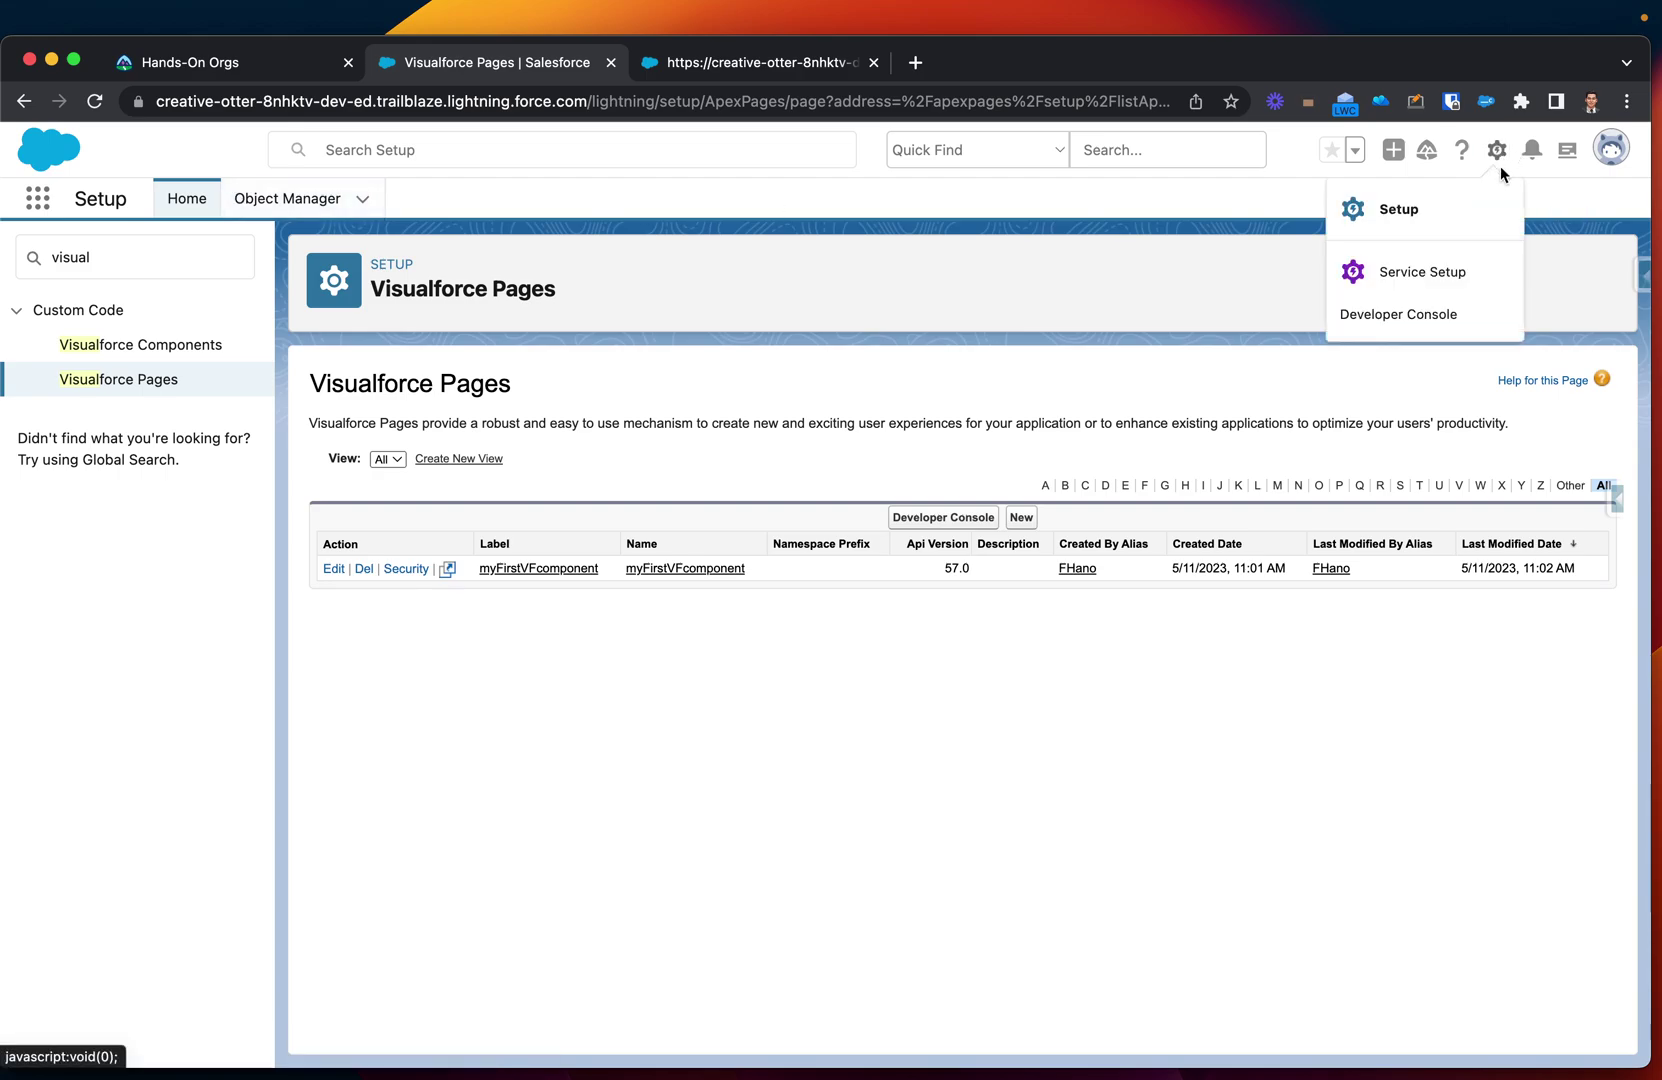
left_click(143, 381)
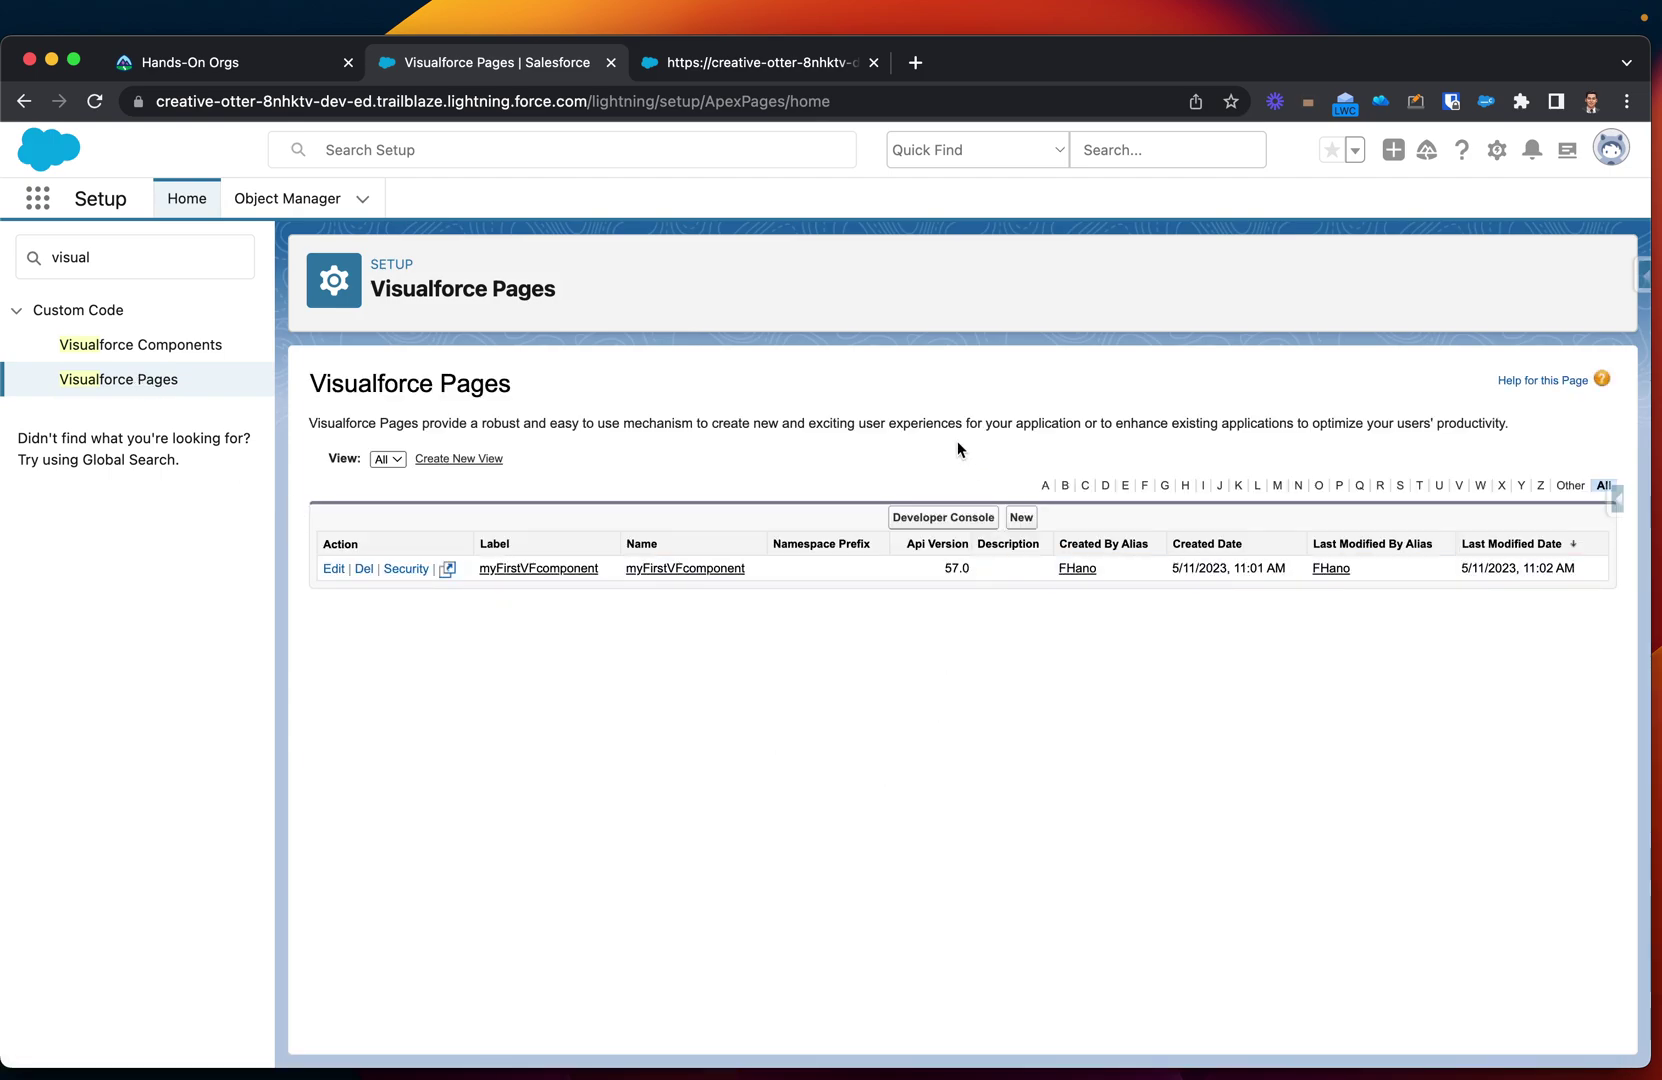
left_click(1021, 519)
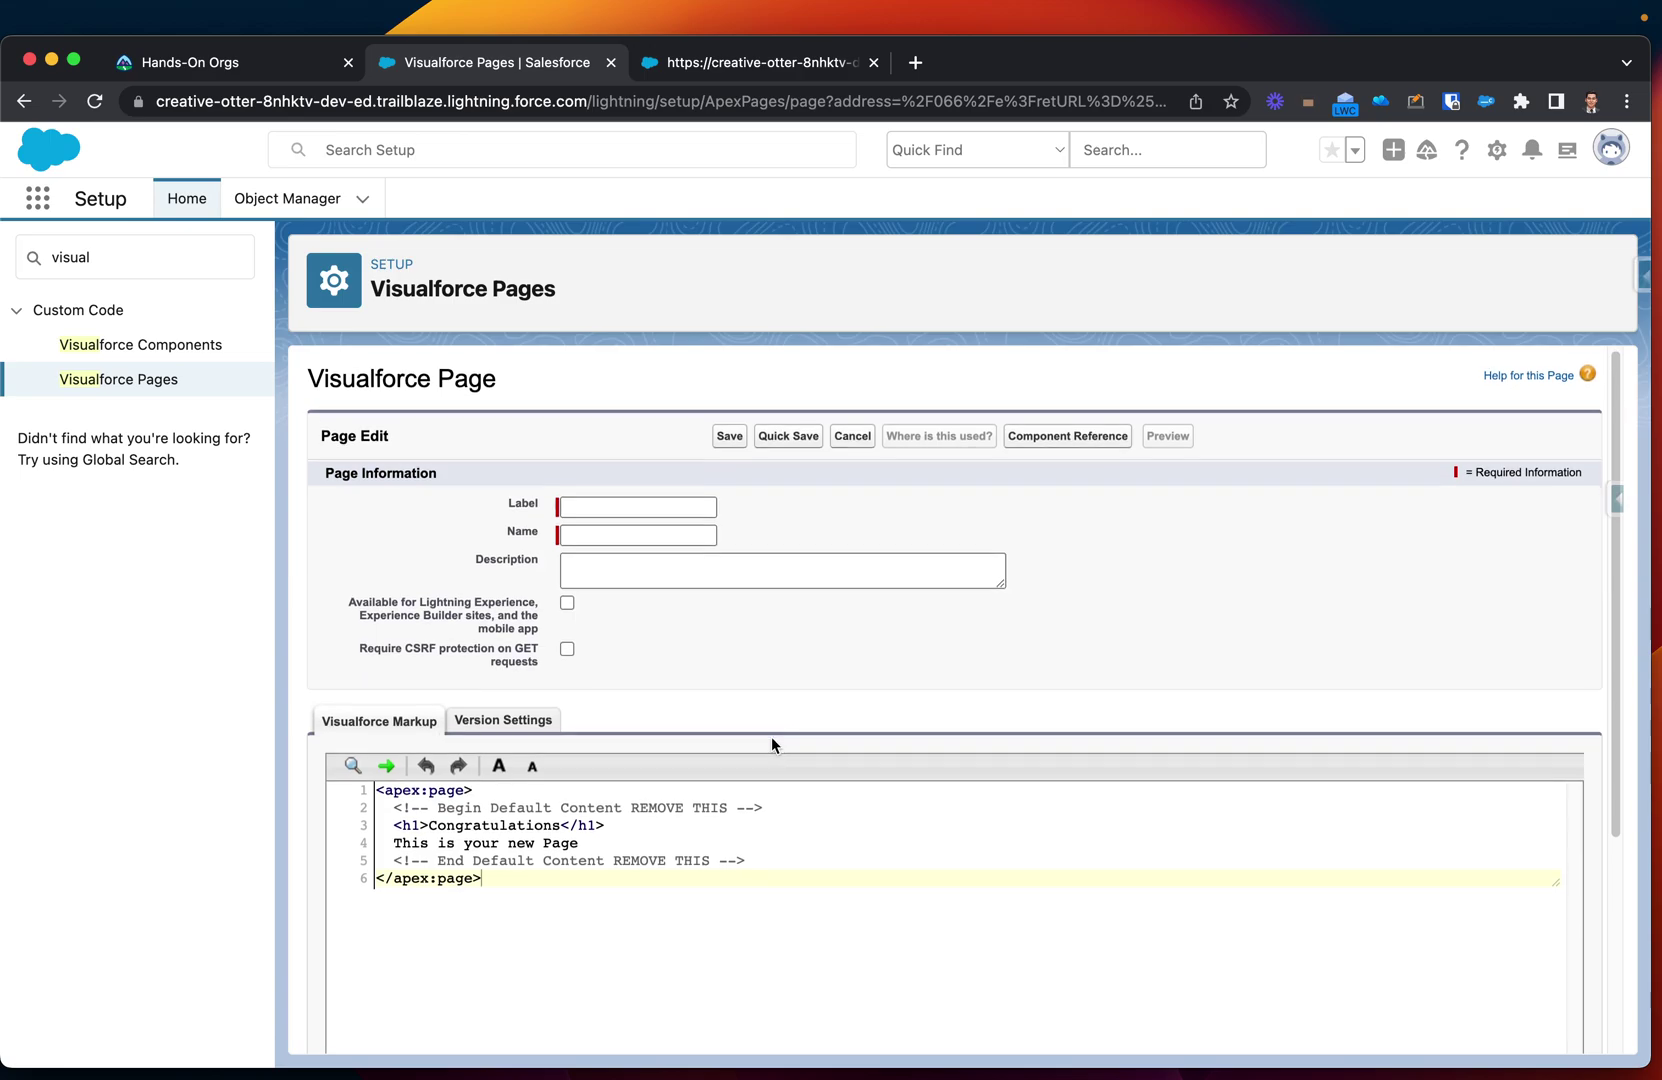
scroll(771, 742, "down", 1)
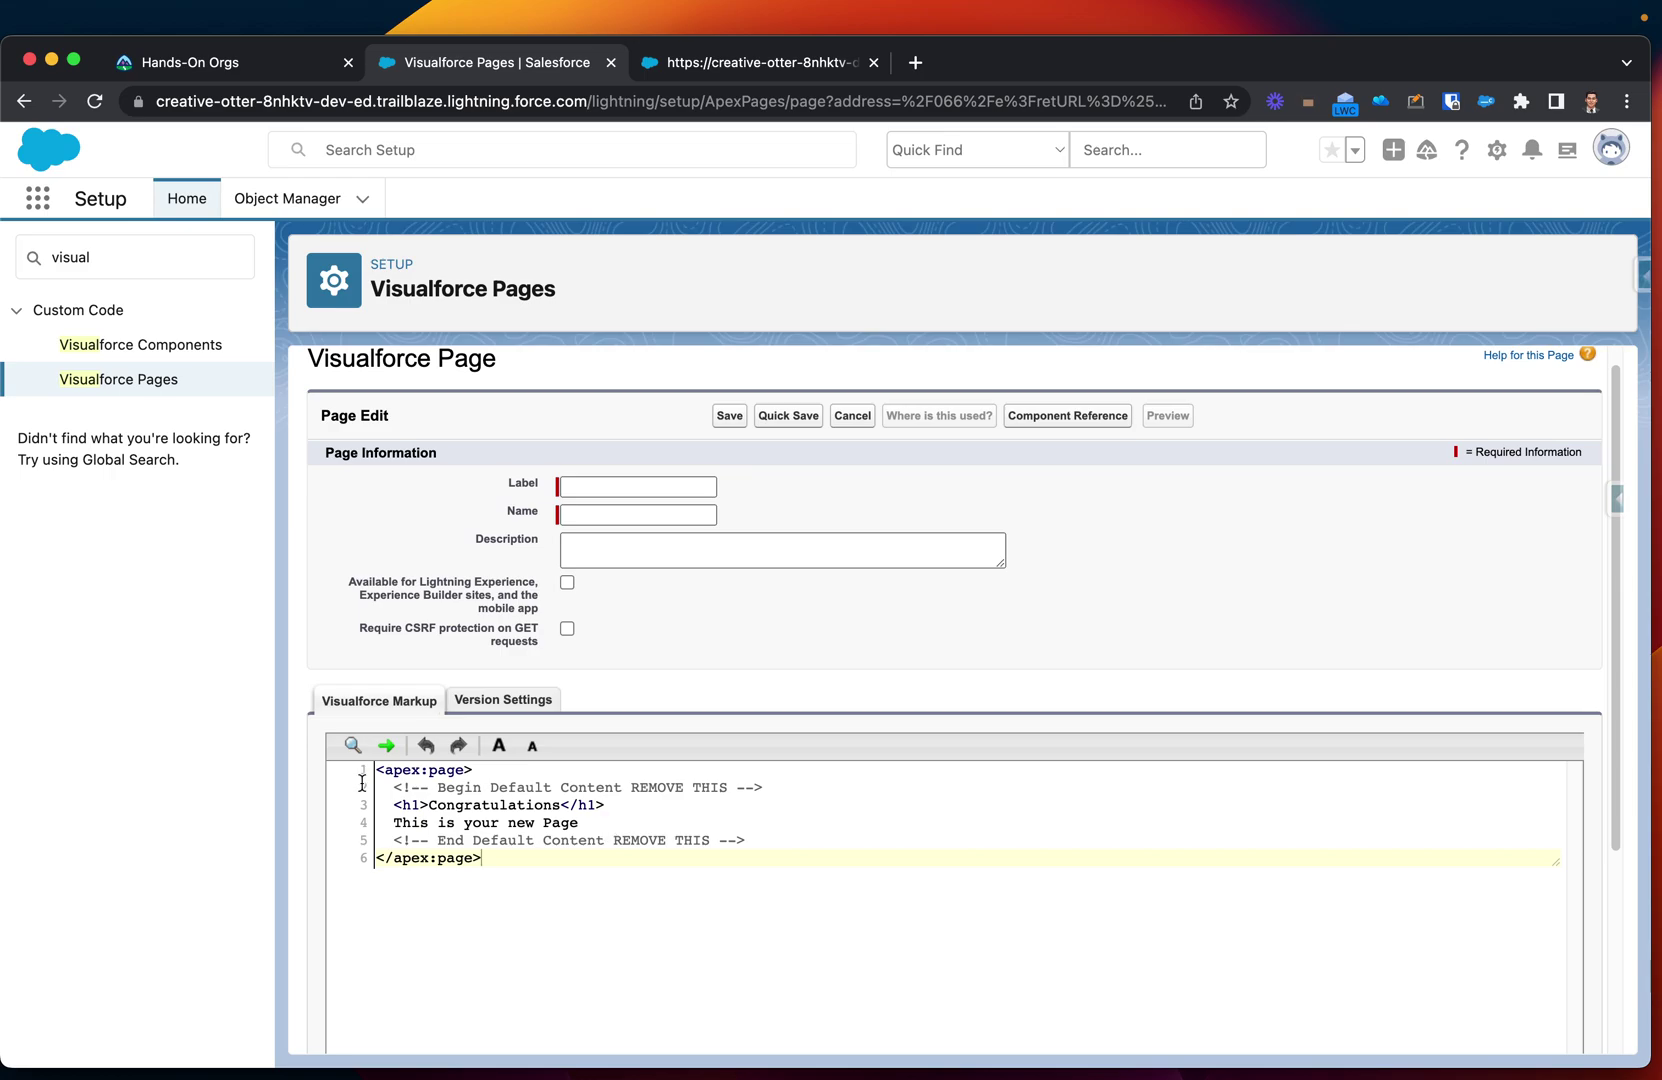
left_click(425, 806)
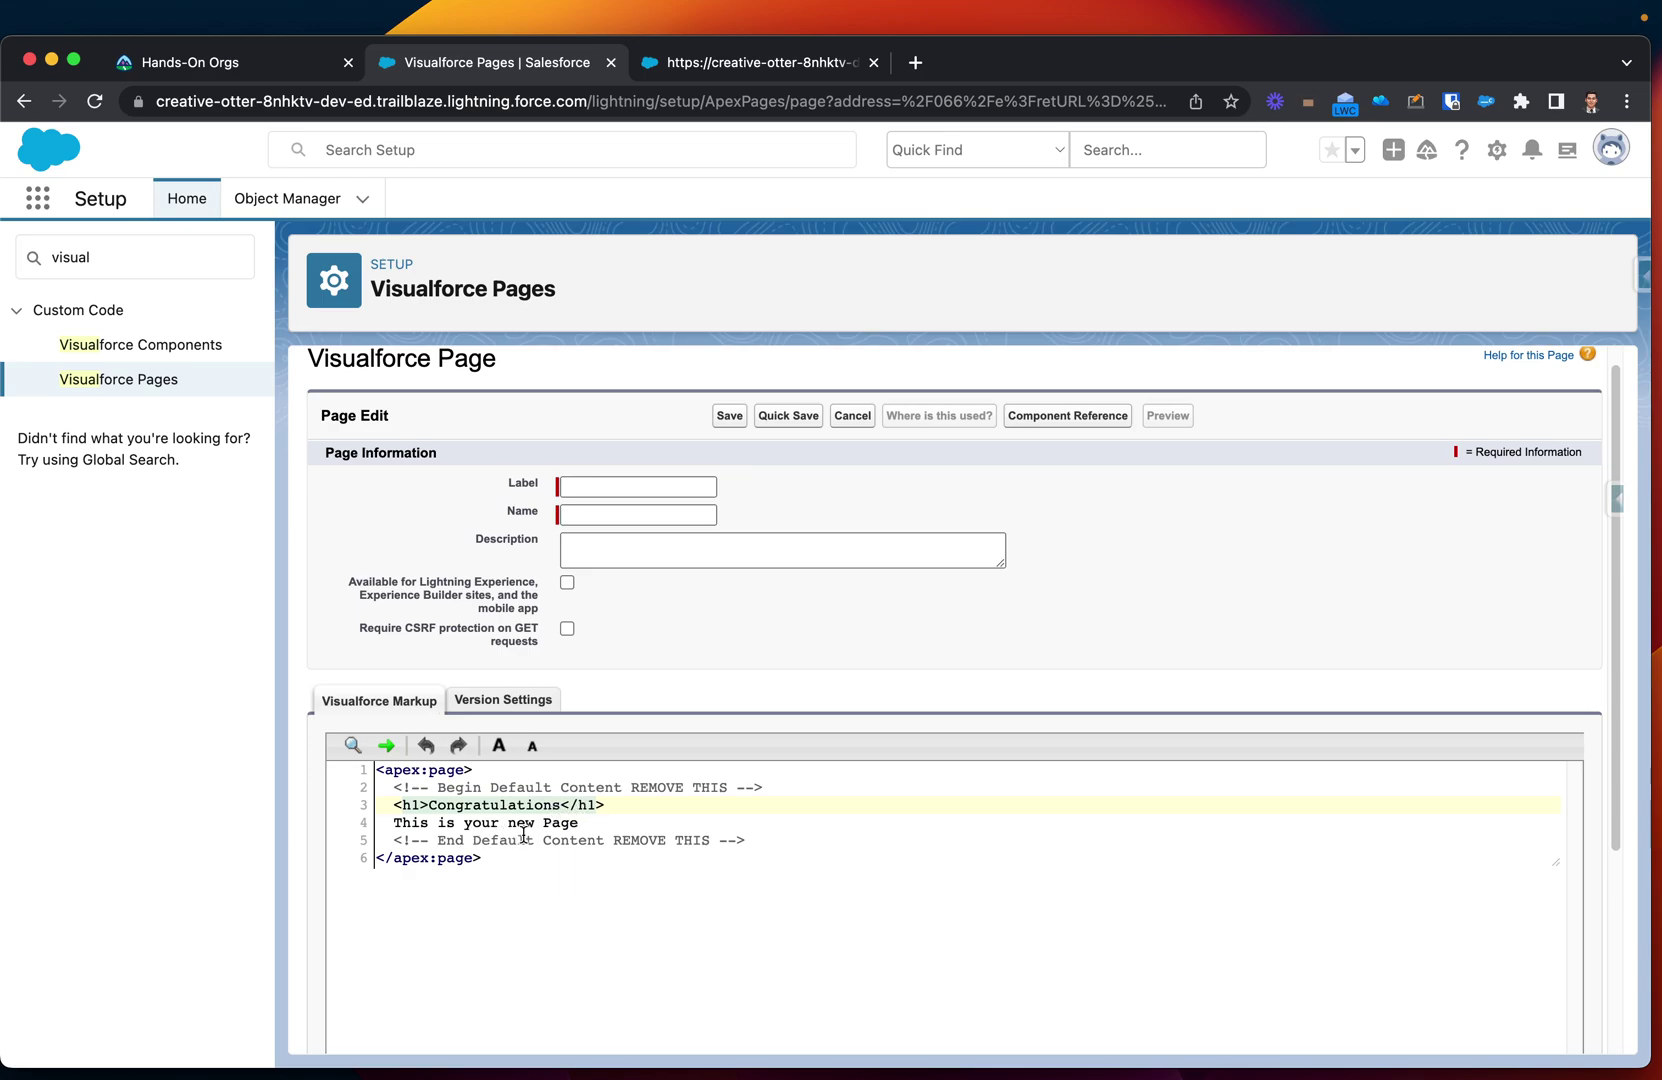
- Enter ToDisplayAsCustomTab as the page Label and let the Name auto-fill
left_click(547, 870)
left_click(604, 487)
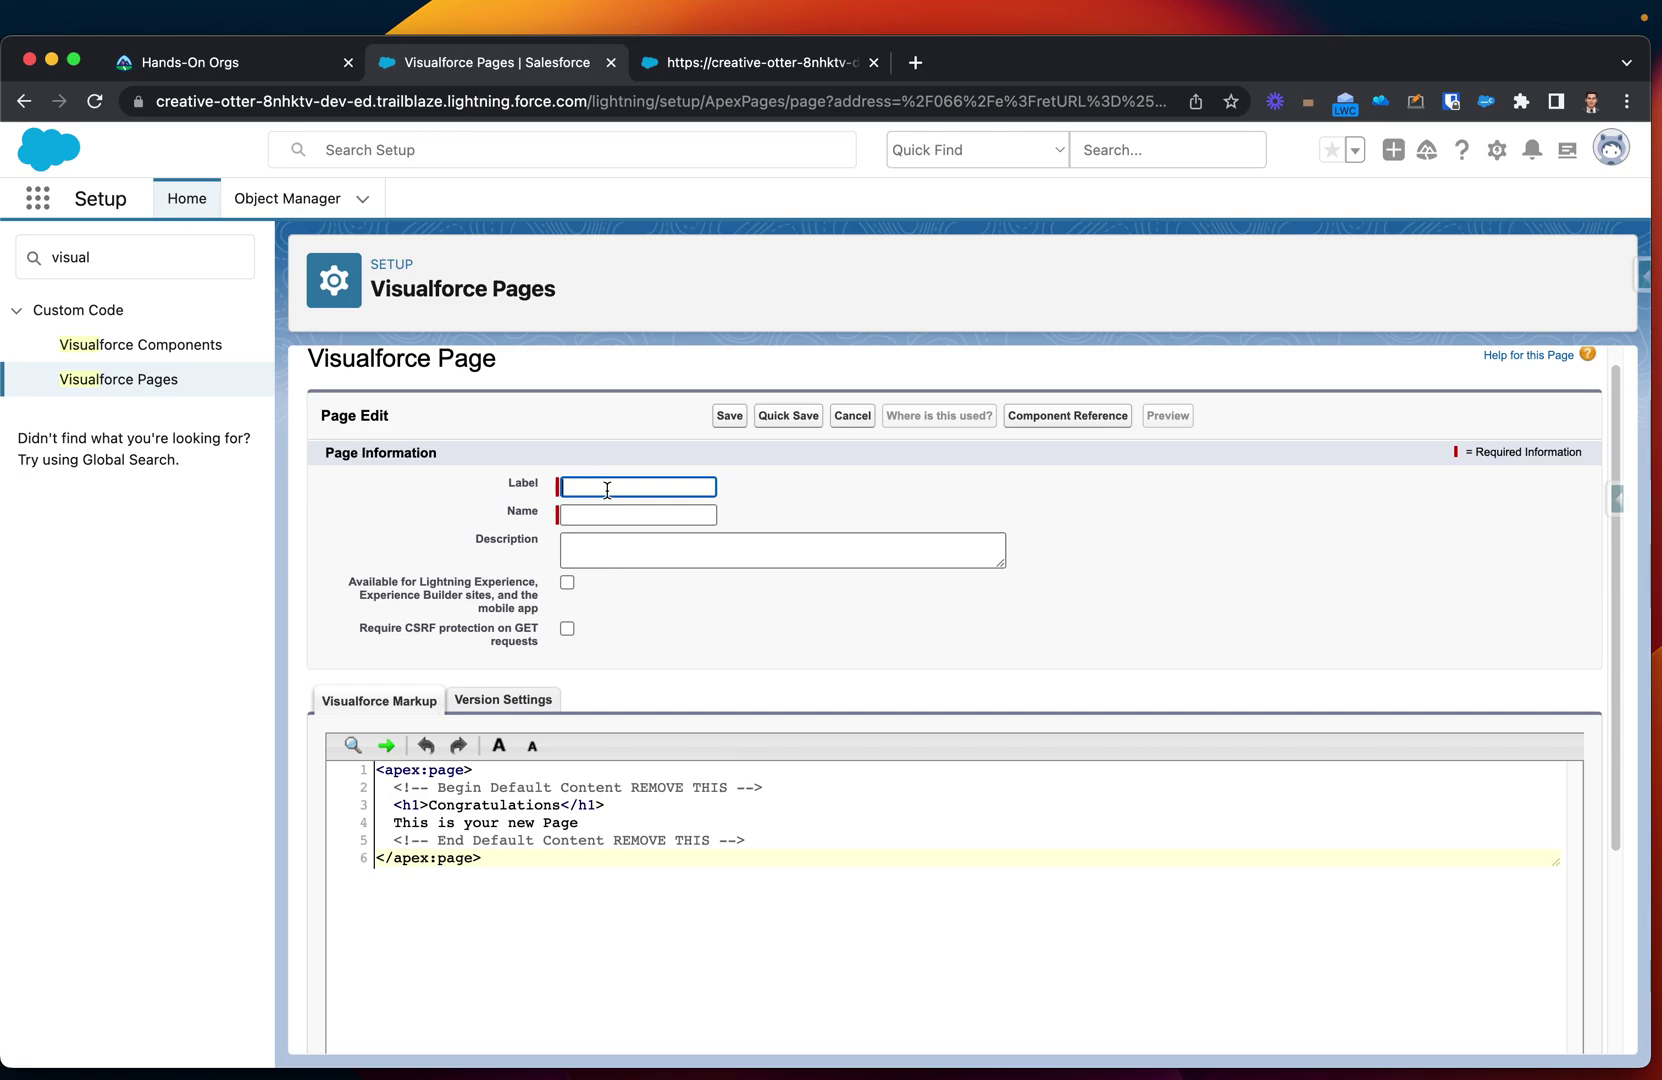
type("ToDisplay AsCustomTab")
left_click(789, 512)
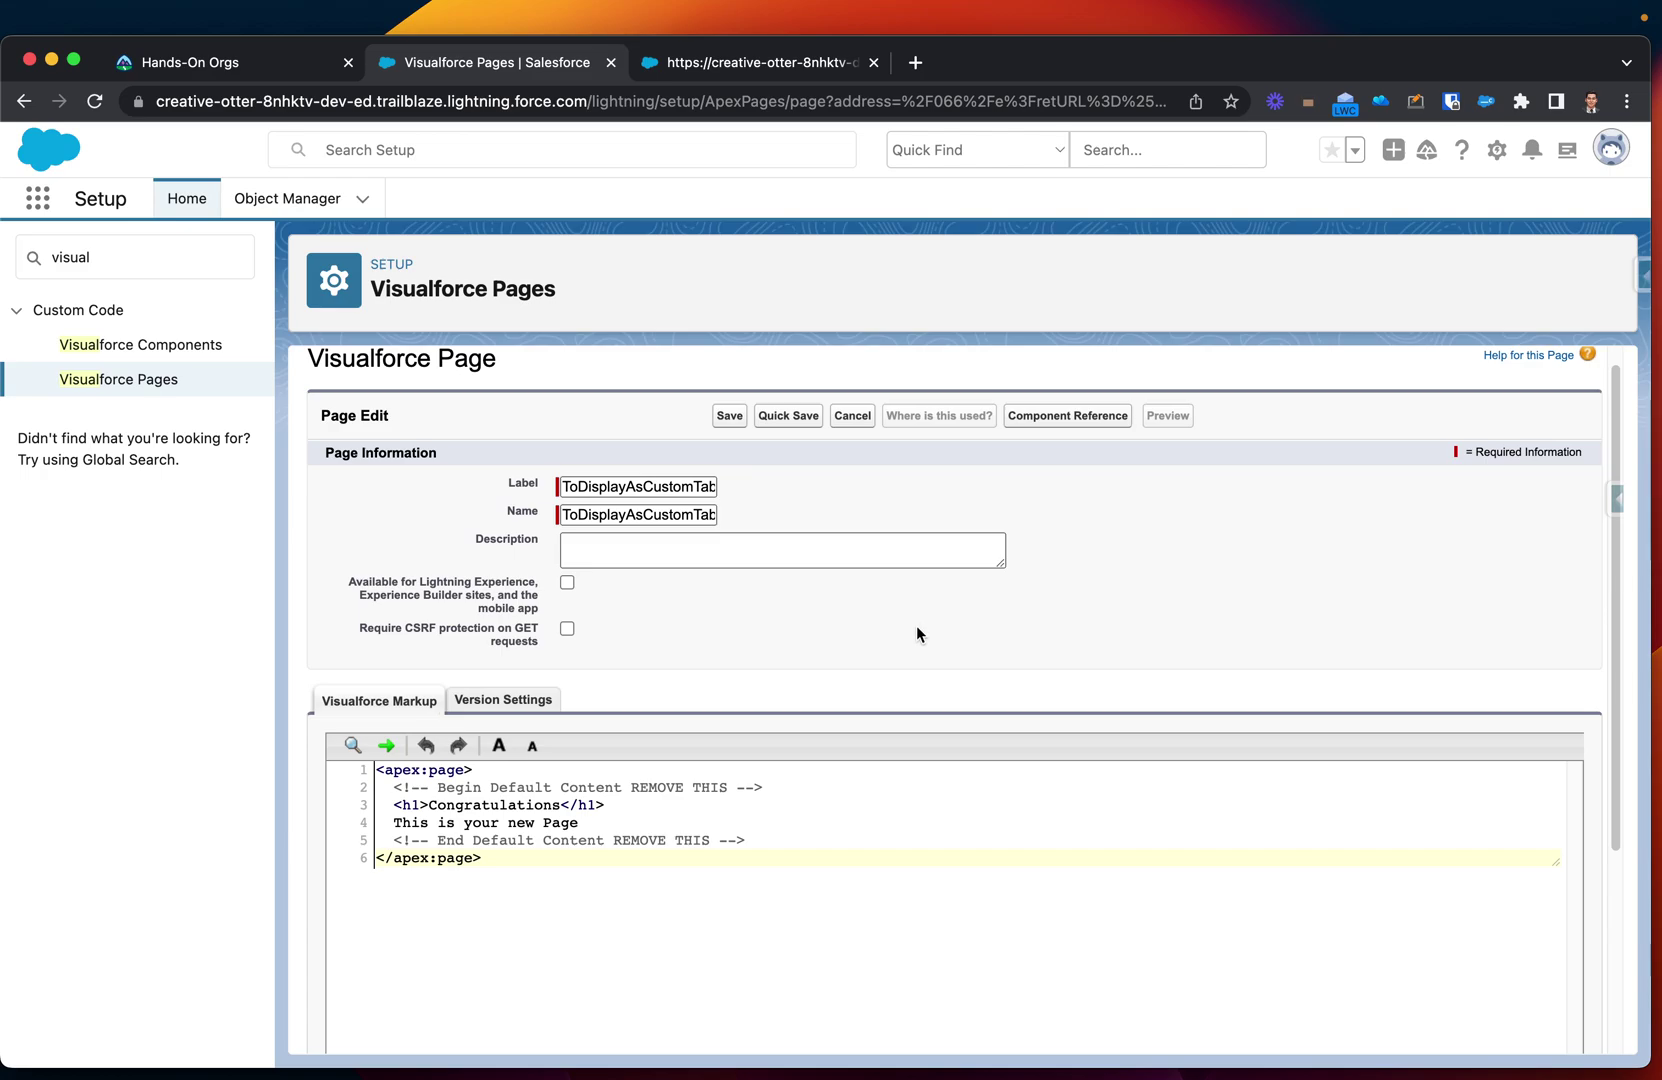
- Save the ToDisplayAsCustomTab page and view its detail with the default Congratulations markup
left_click(730, 416)
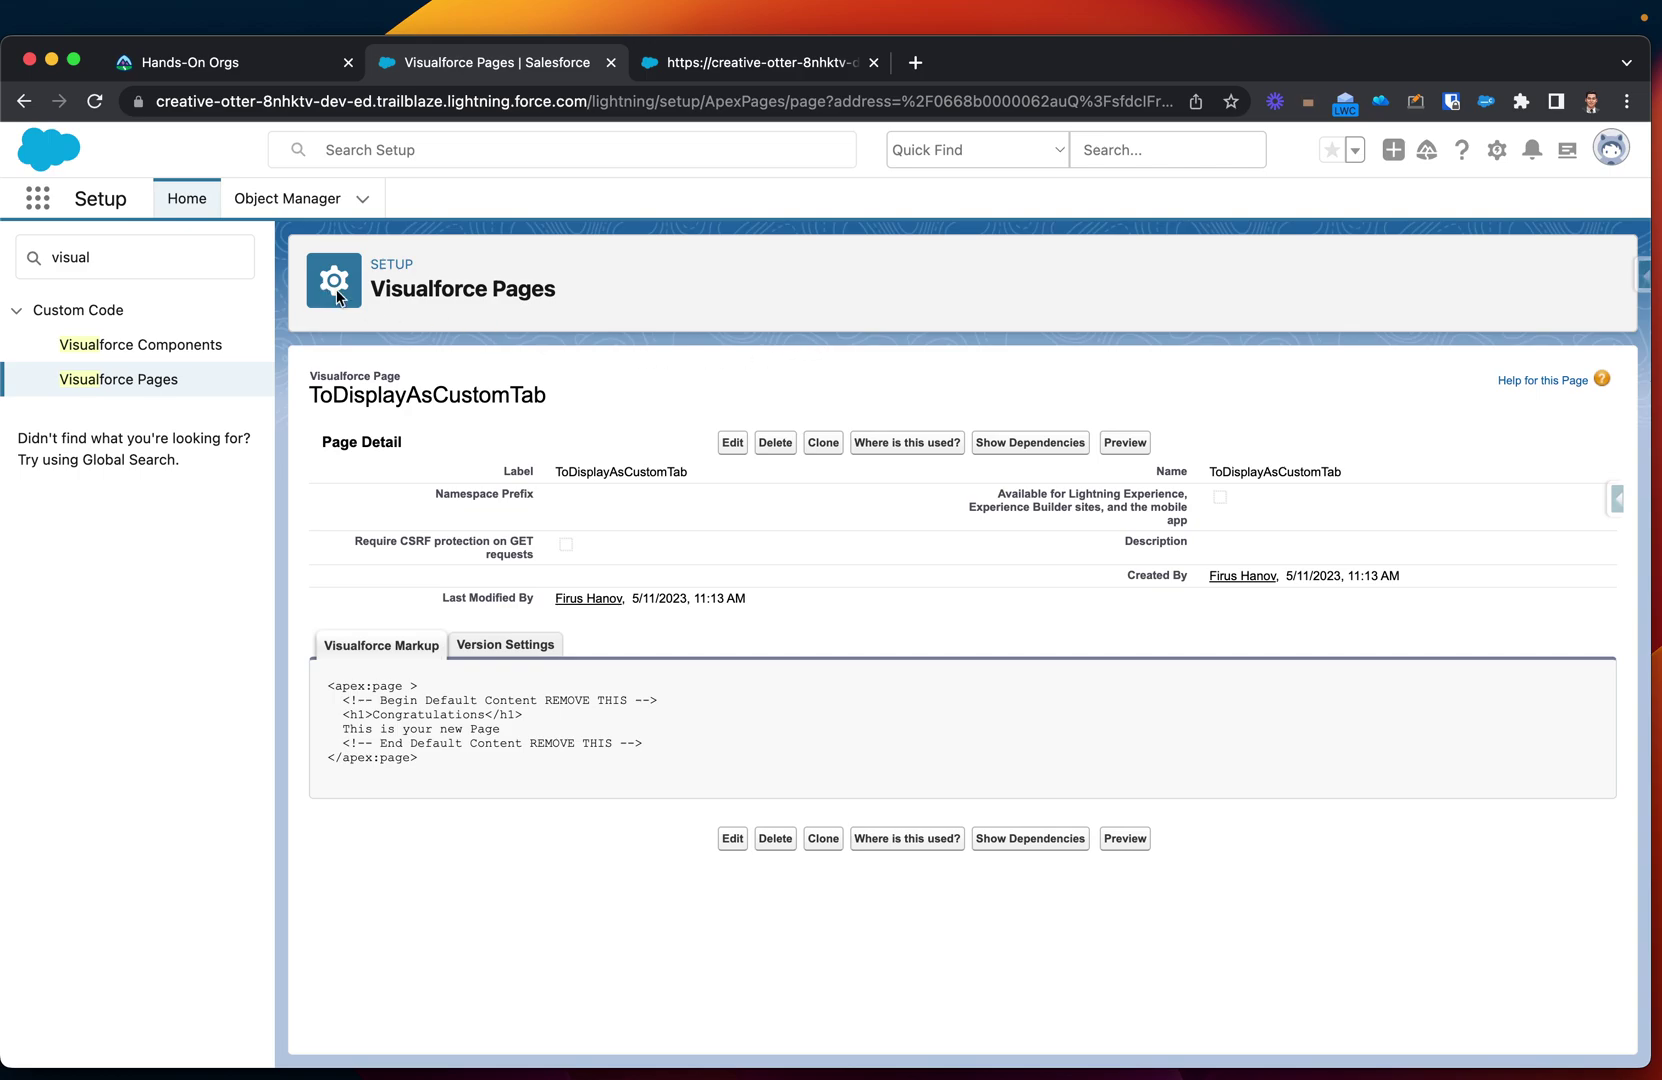
- Replace the Setup Quick Find search term with 'tab'
left_click(172, 257)
key("super+a")
type("d")
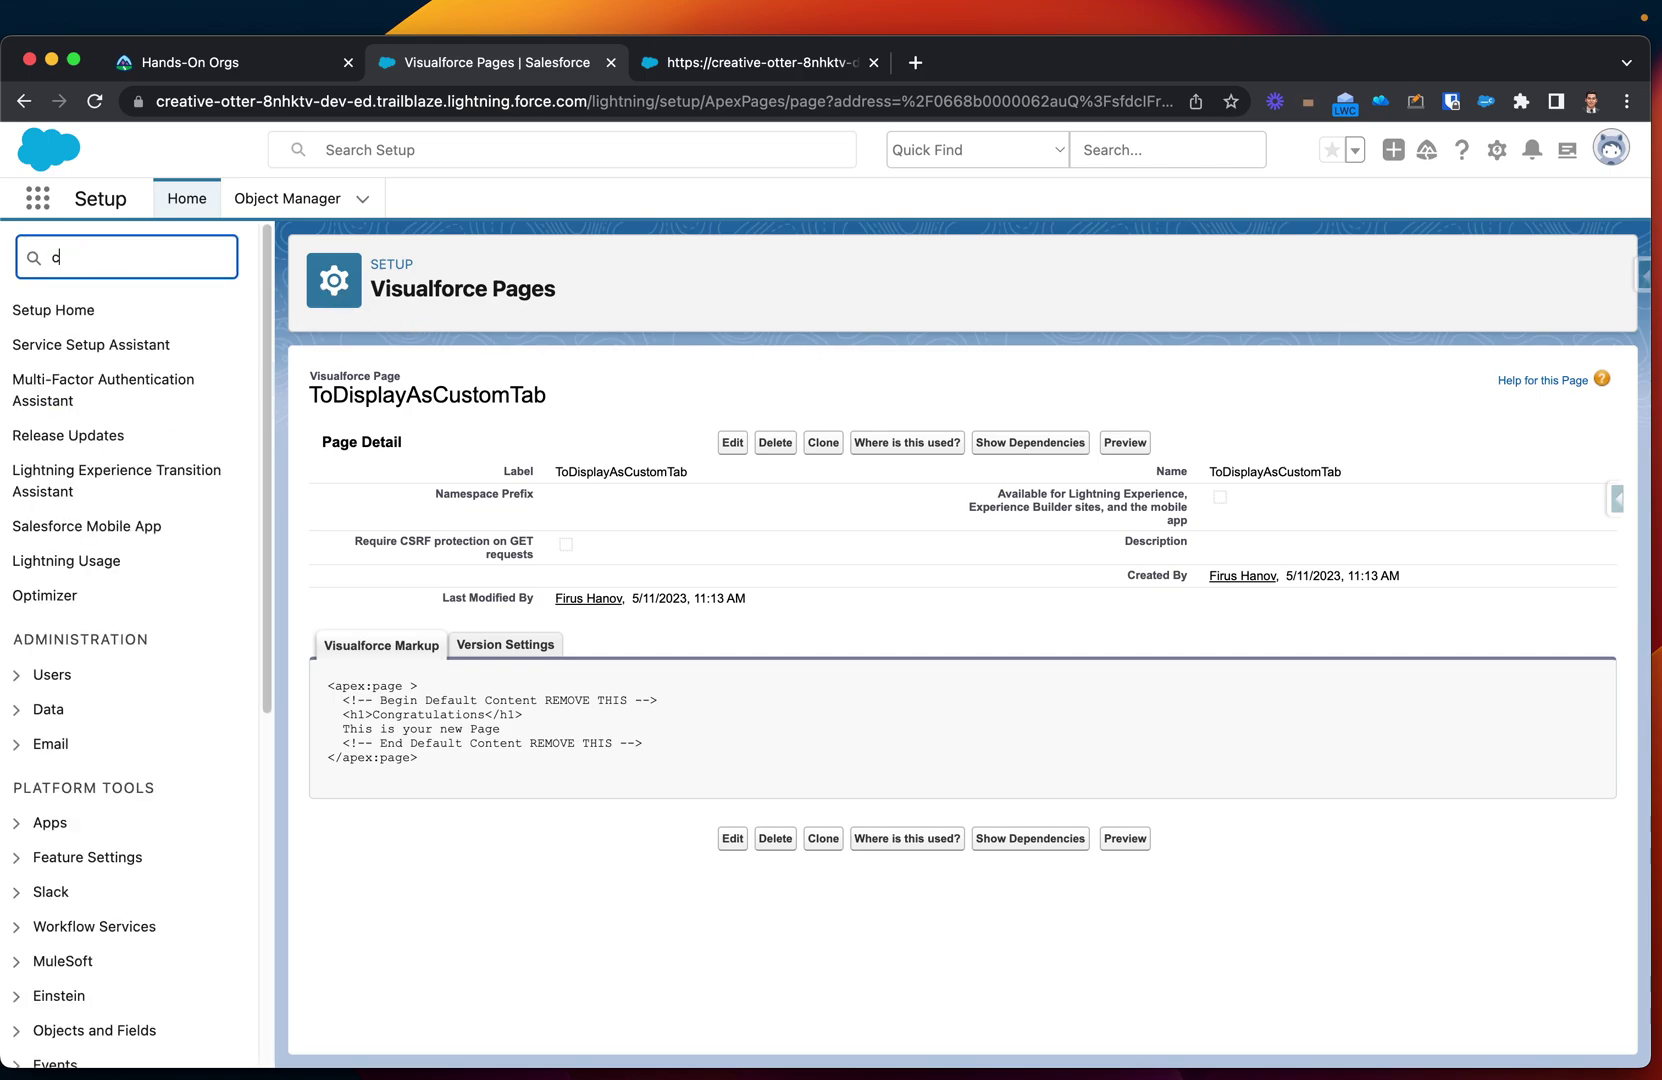
type("usto")
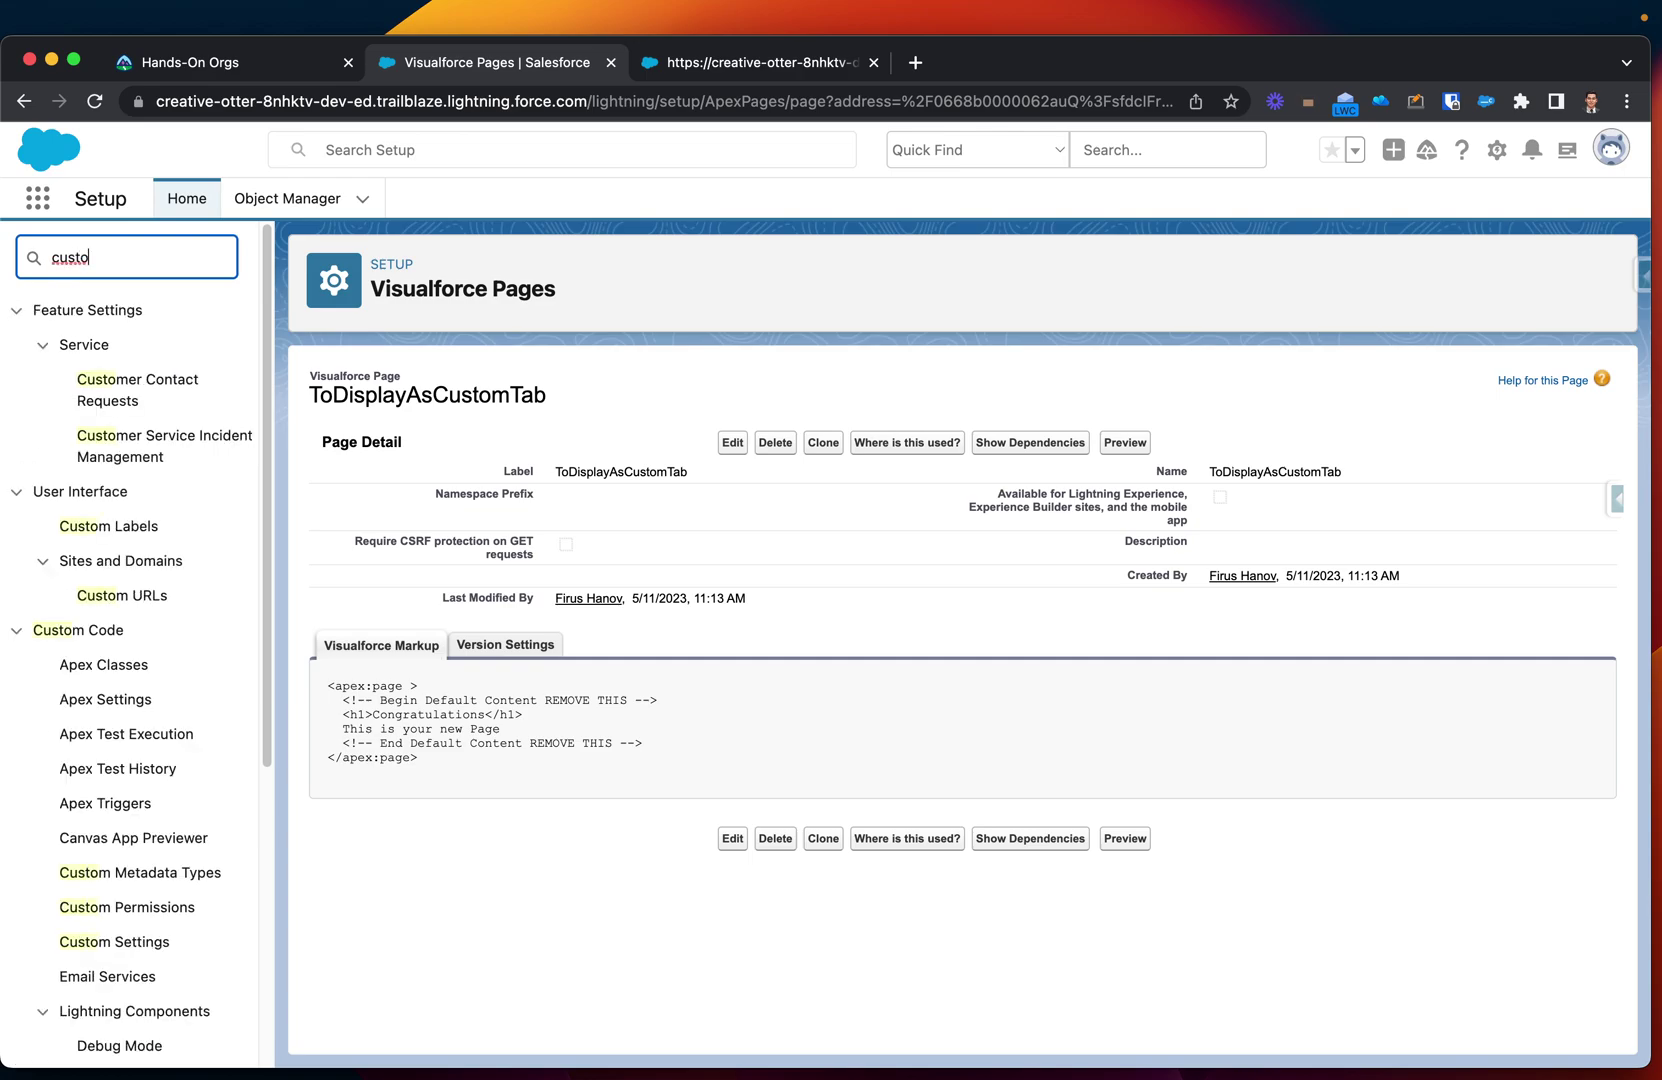
key("super+a")
type("tab")
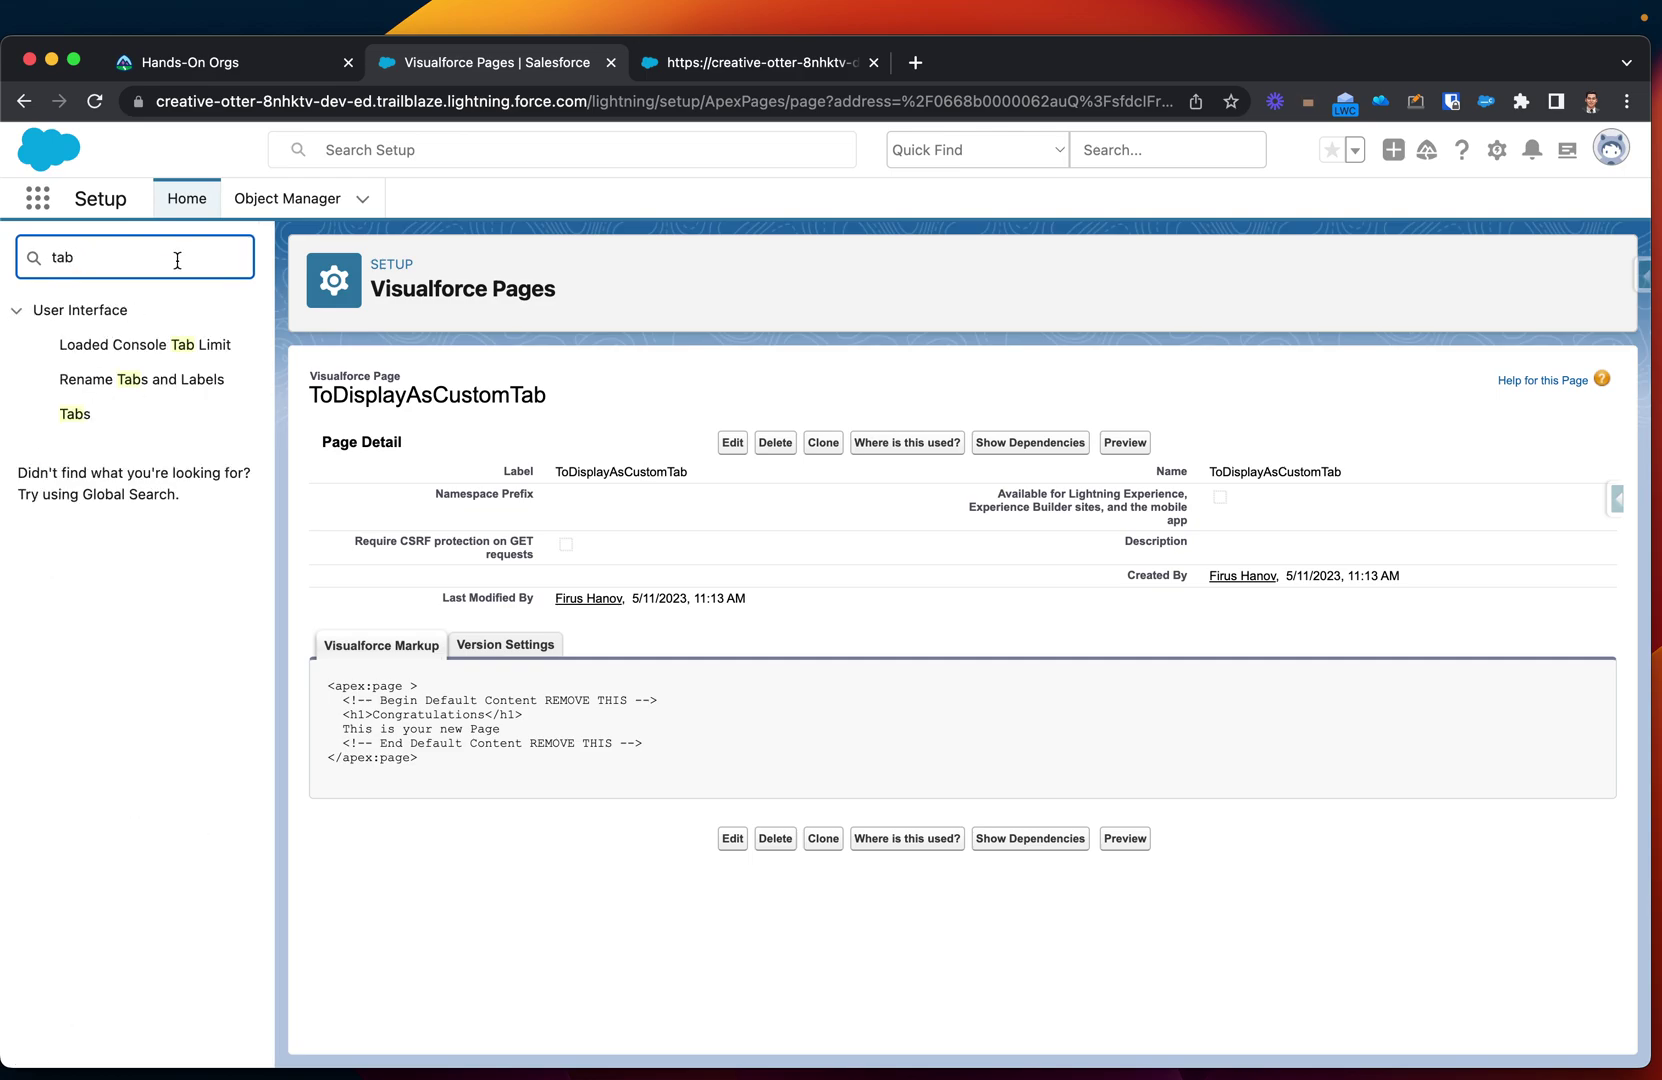
- Open the Tabs page and review its Custom Object, Web and Visualforce Tabs sections
left_click(76, 414)
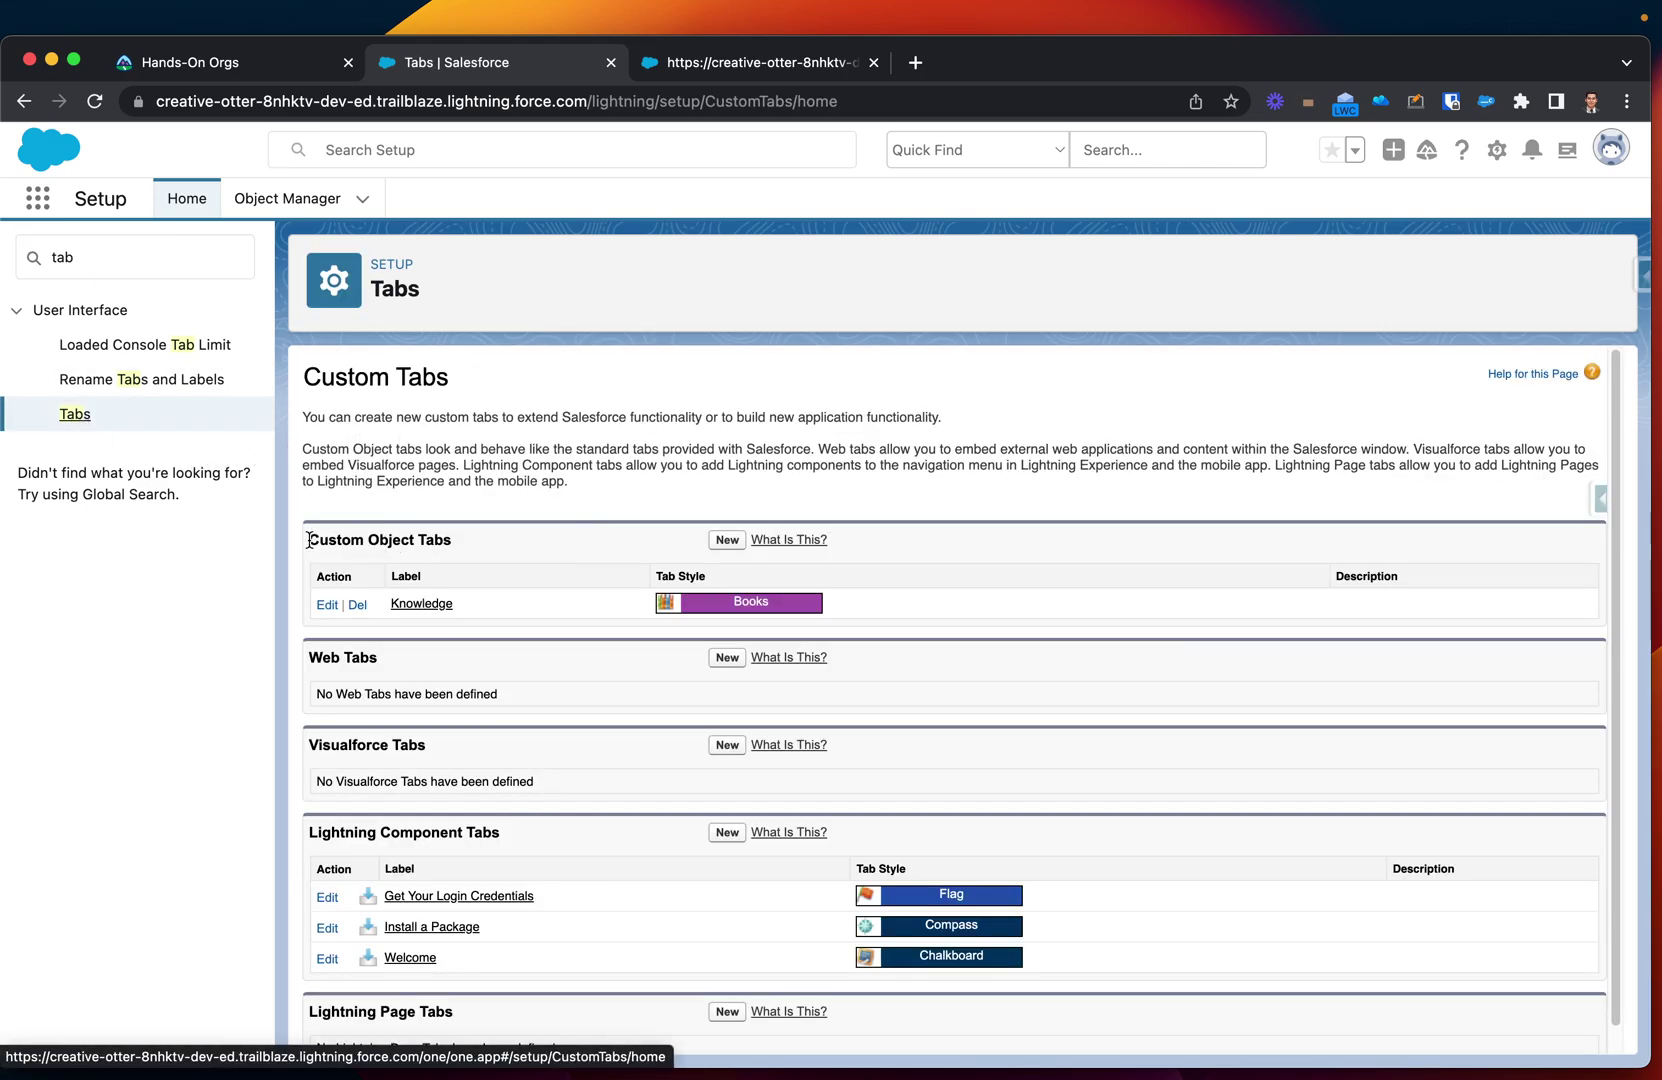
left_click_drag(309, 540, 447, 543)
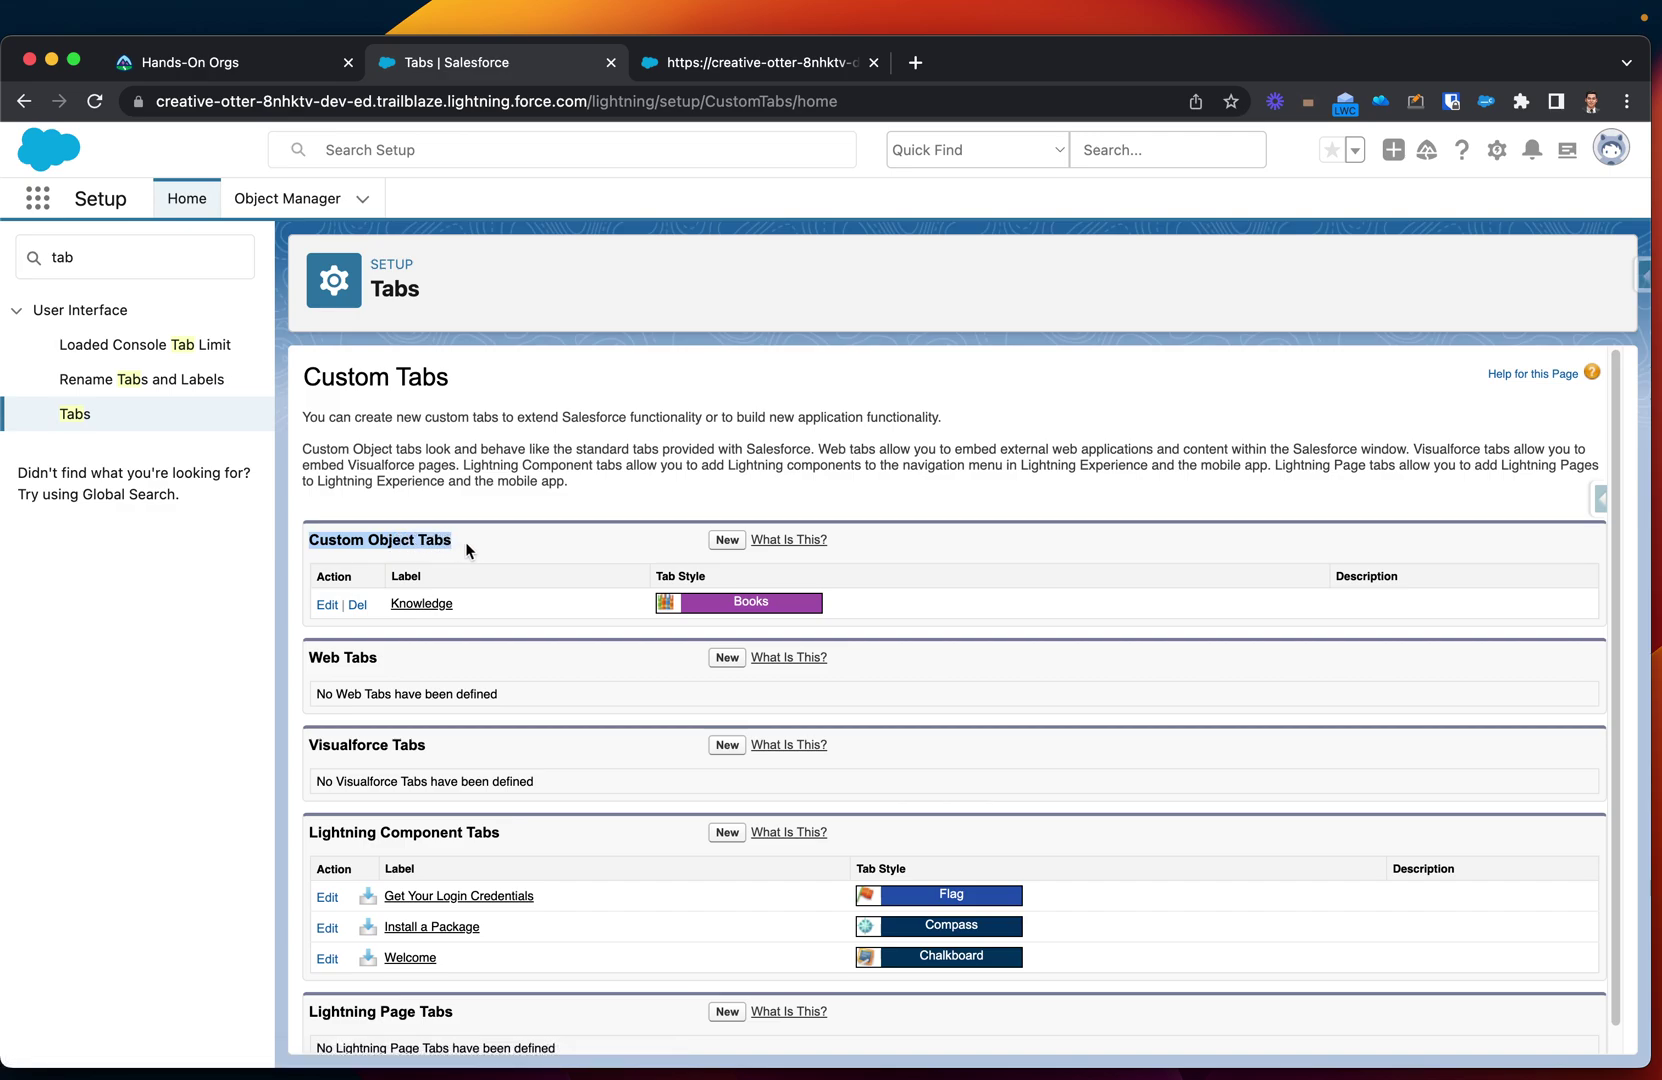
left_click_drag(451, 664, 435, 736)
scroll(383, 678, "down", 1)
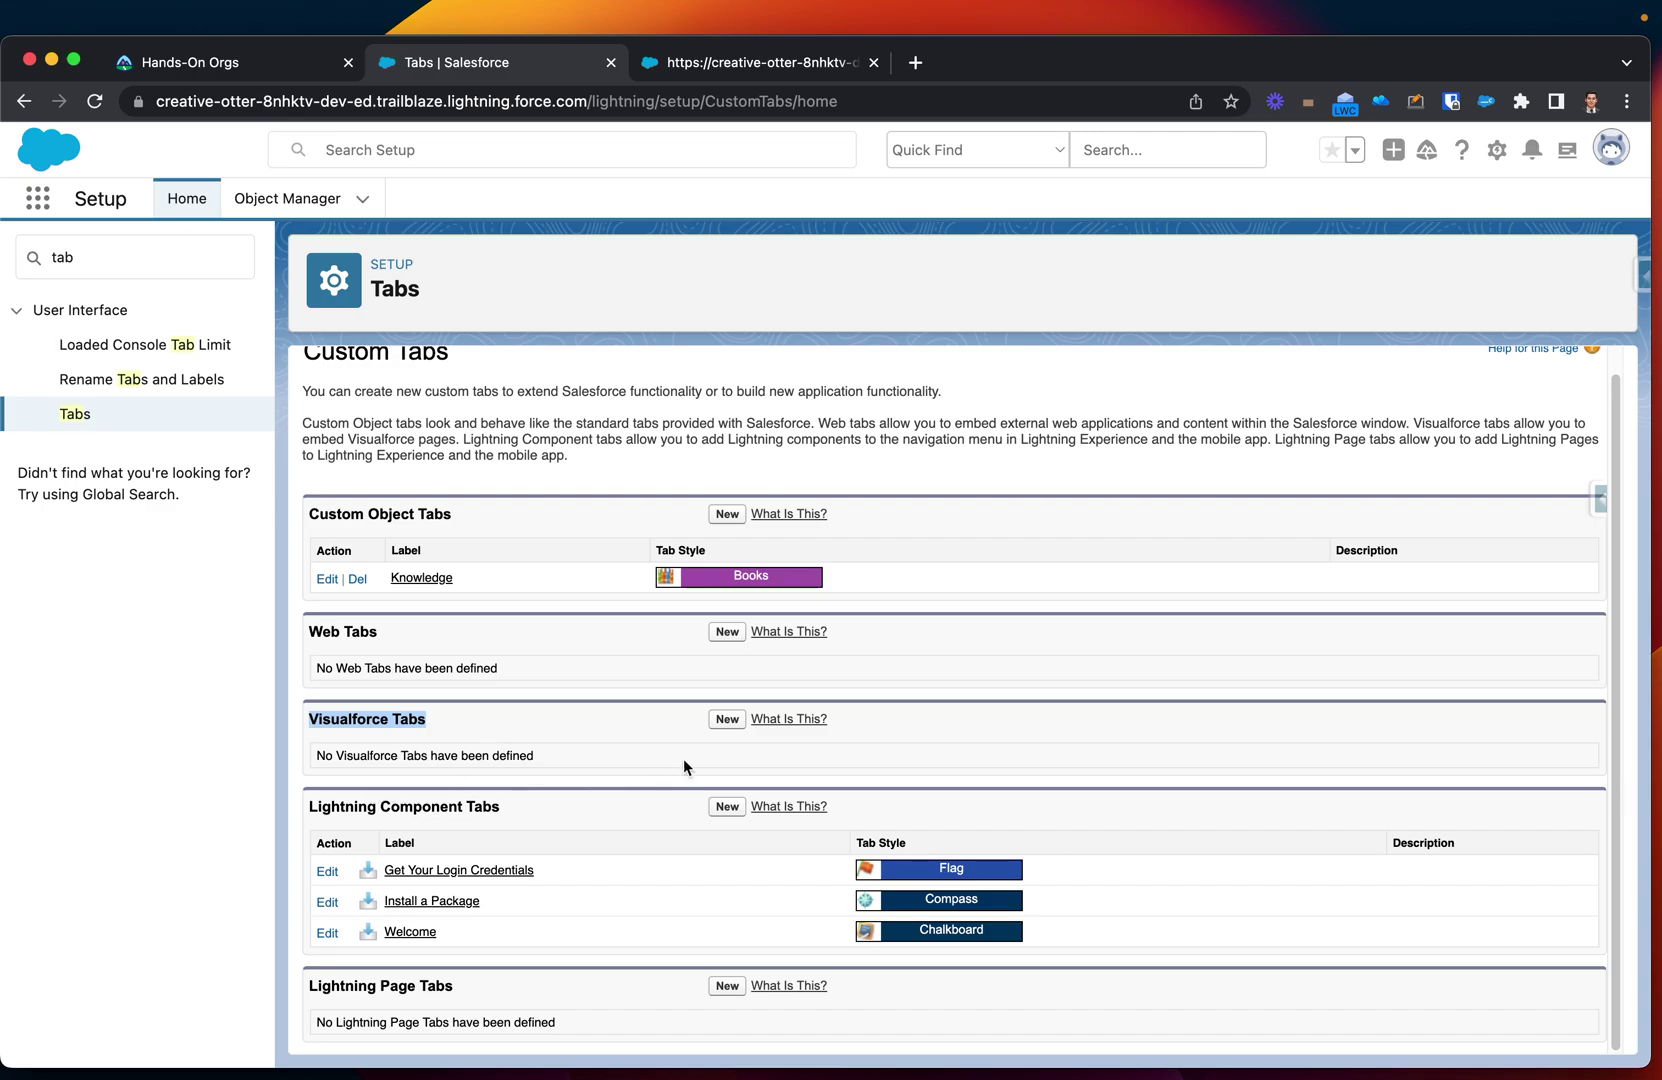
- Start a Visualforce tab on ToDisplayAsCustomTab, labelled VF Tab with name VF_Tab
left_click(725, 720)
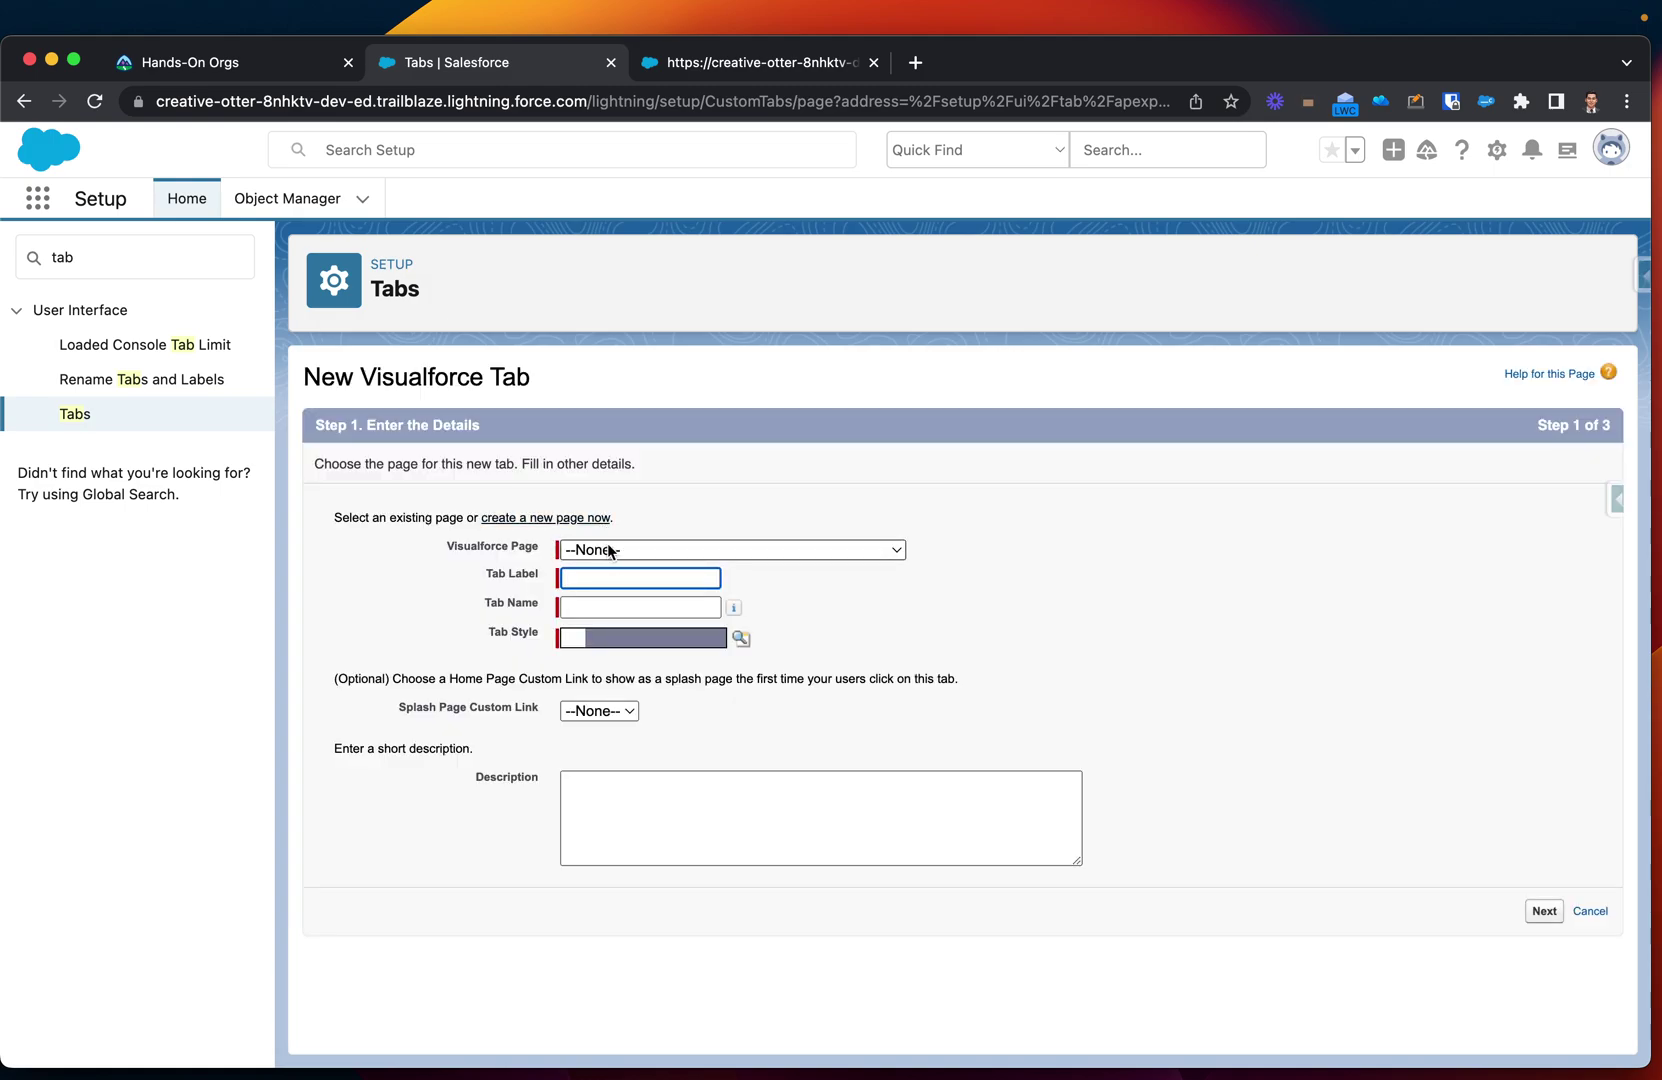
left_click(610, 550)
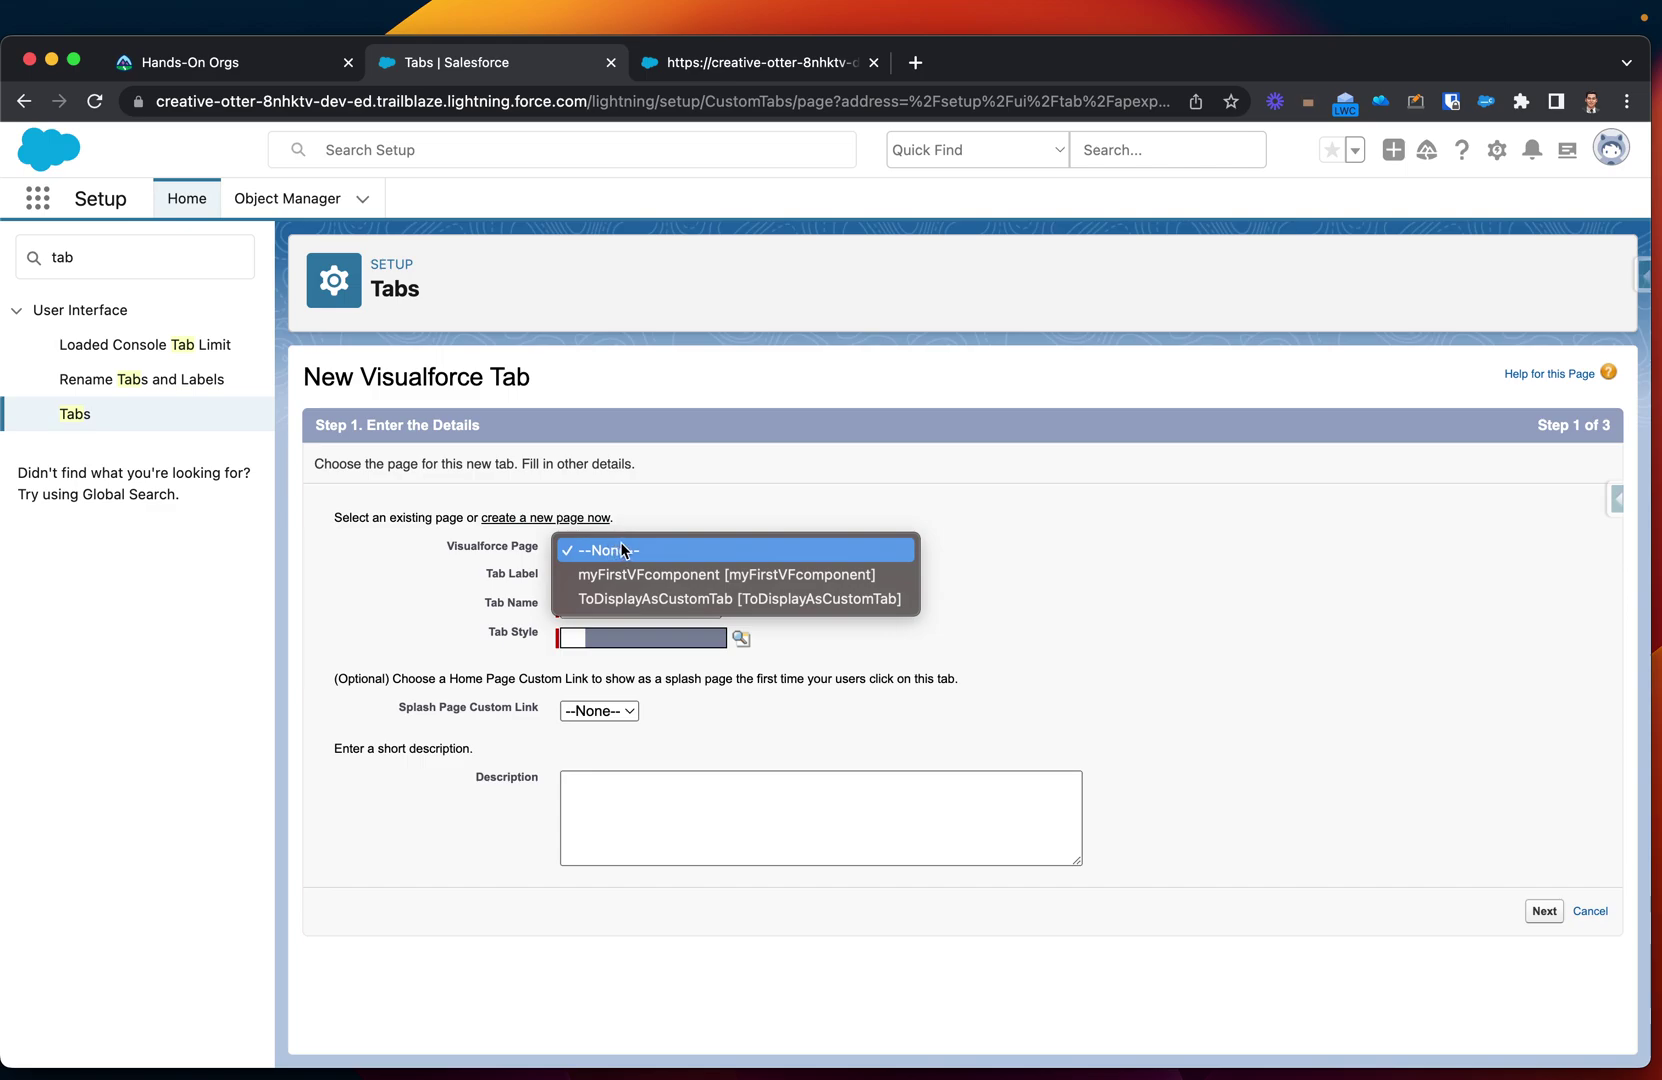
left_click(609, 600)
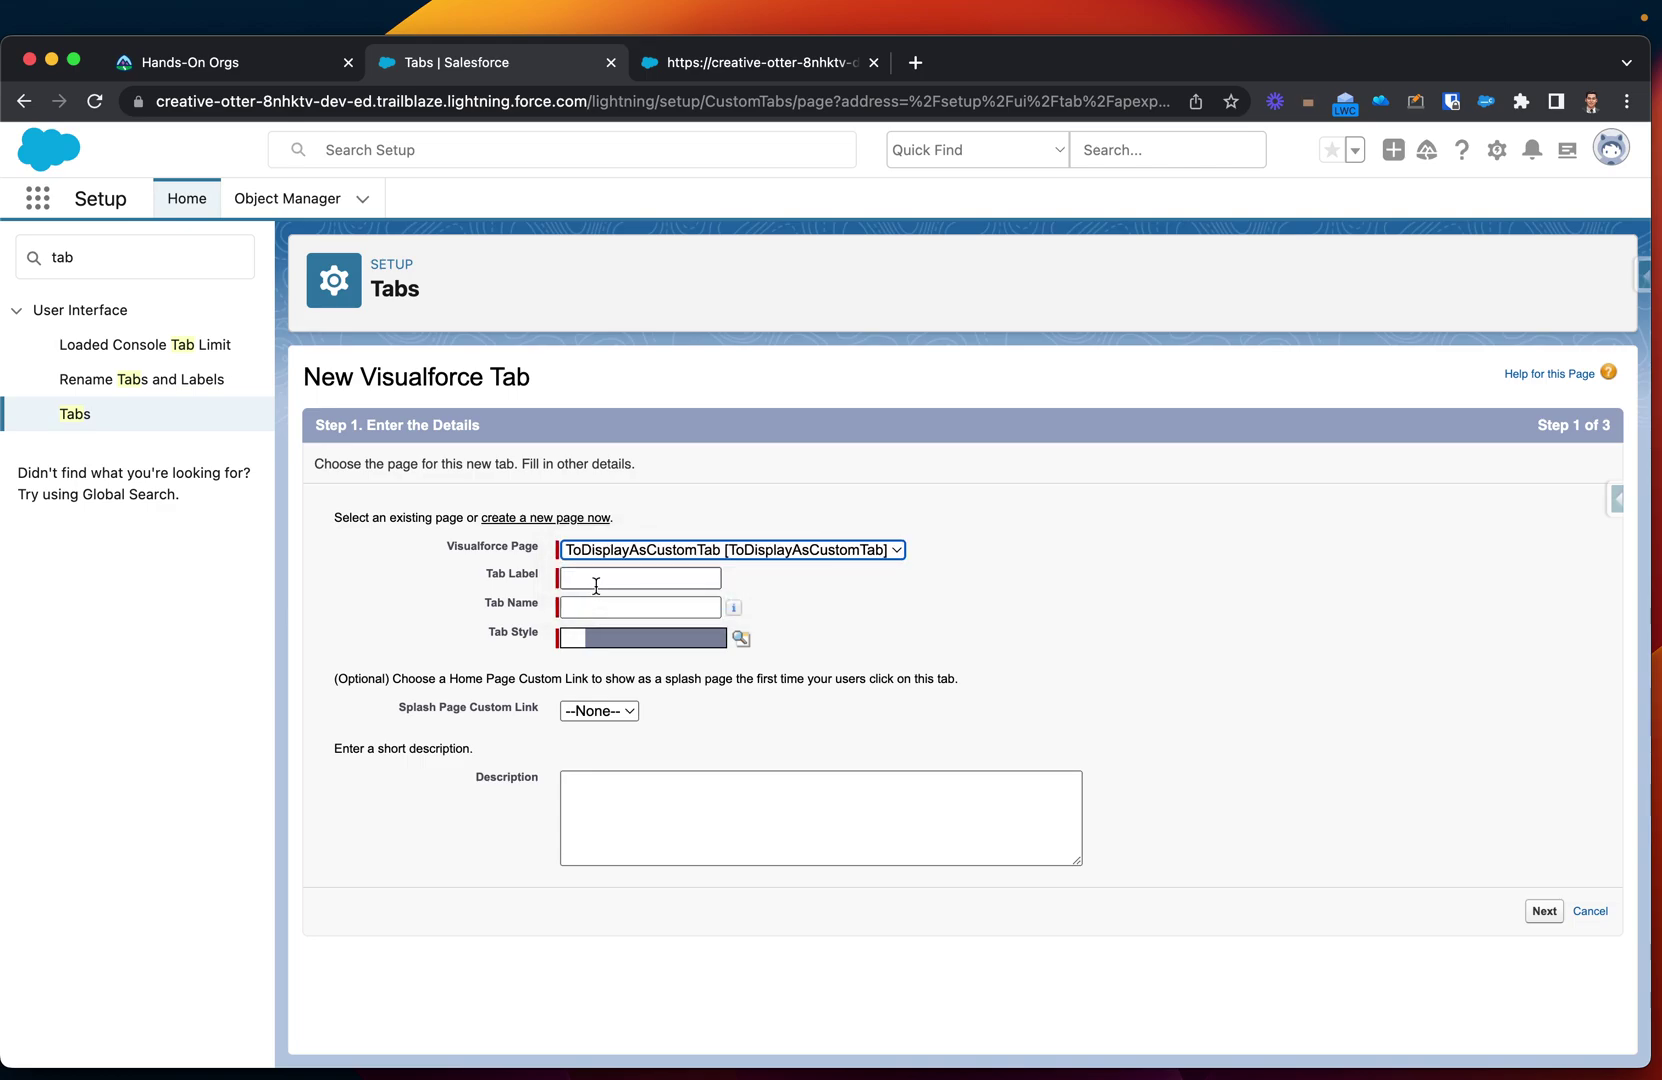
left_click(596, 582)
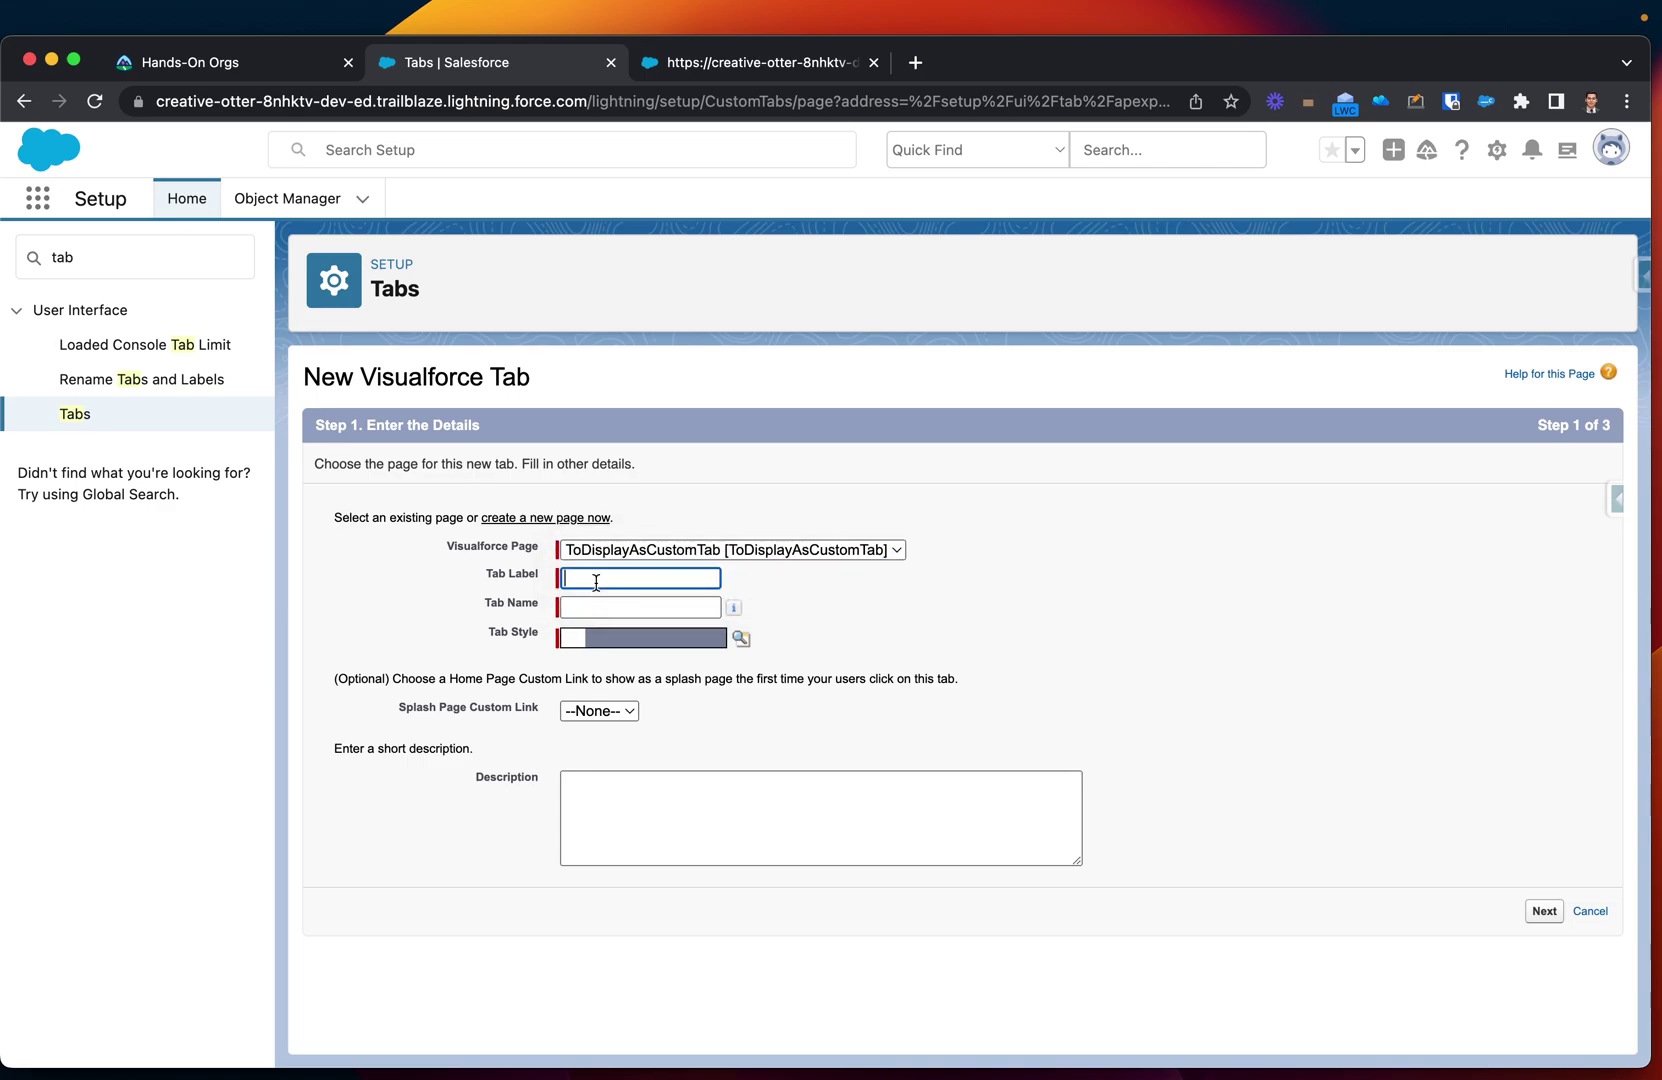
type("VF Tab")
left_click(575, 608)
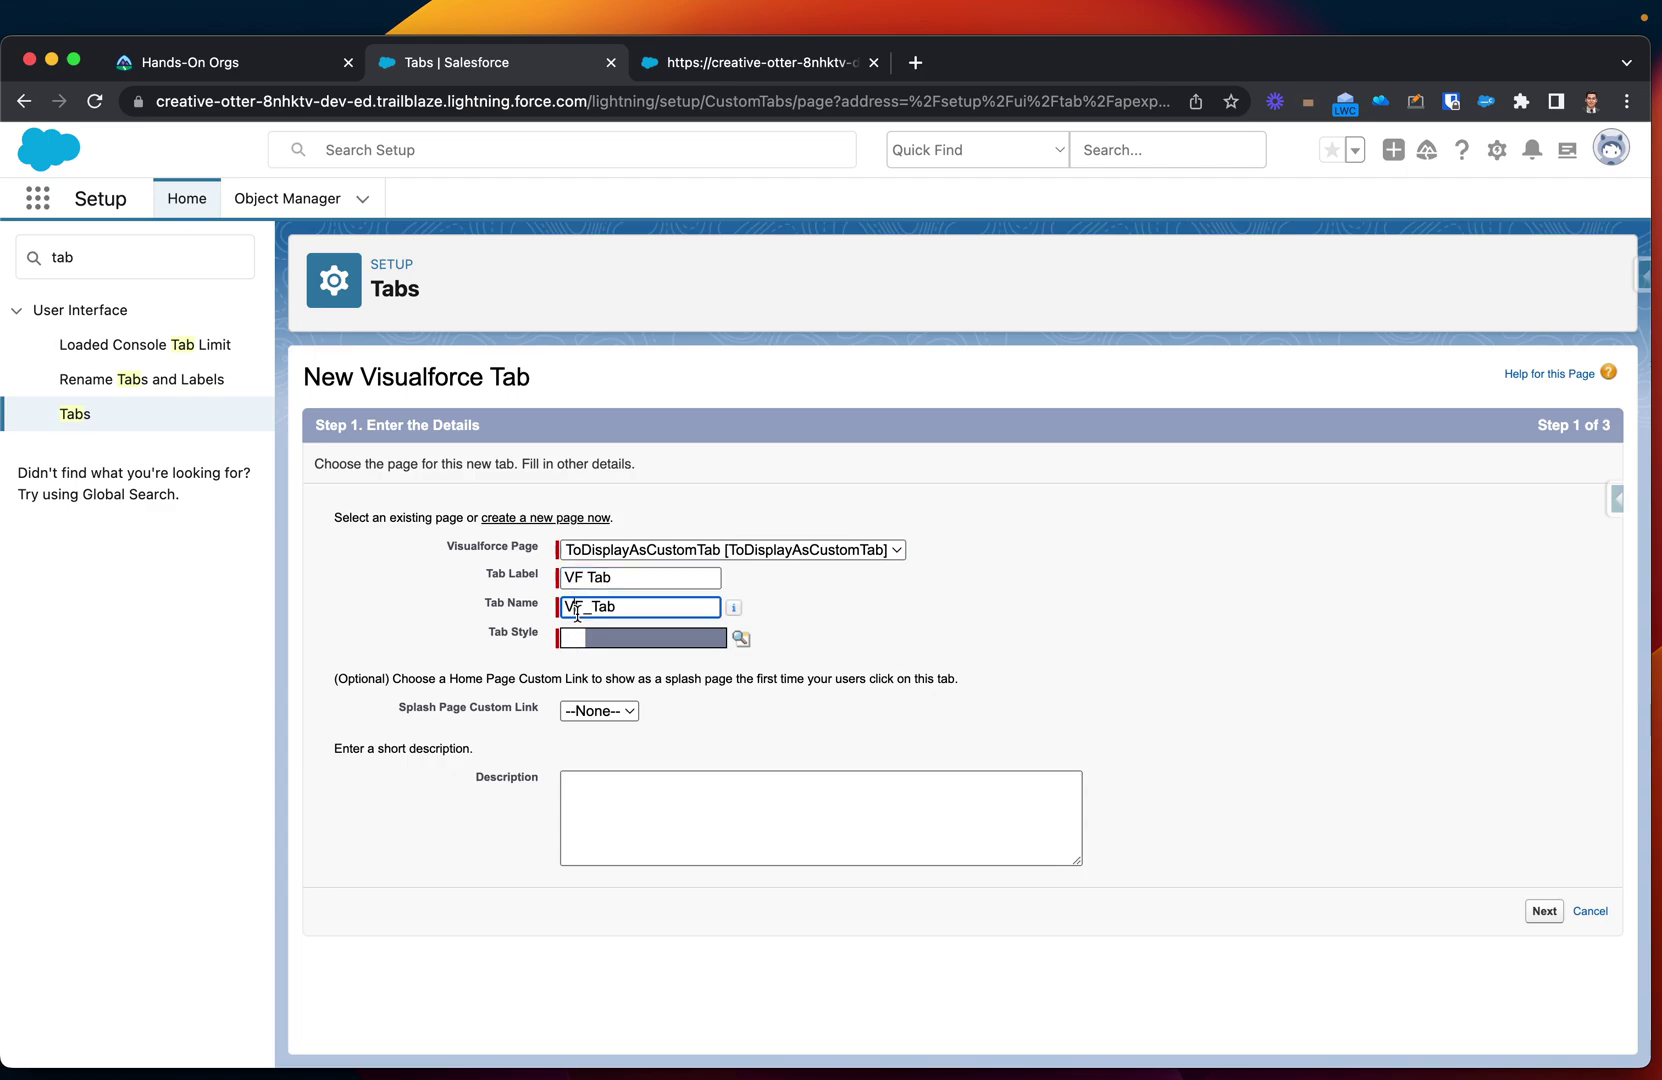
- Give the tab the Books style, keep Splash Page Custom Link at --None--, and proceed
left_click(741, 638)
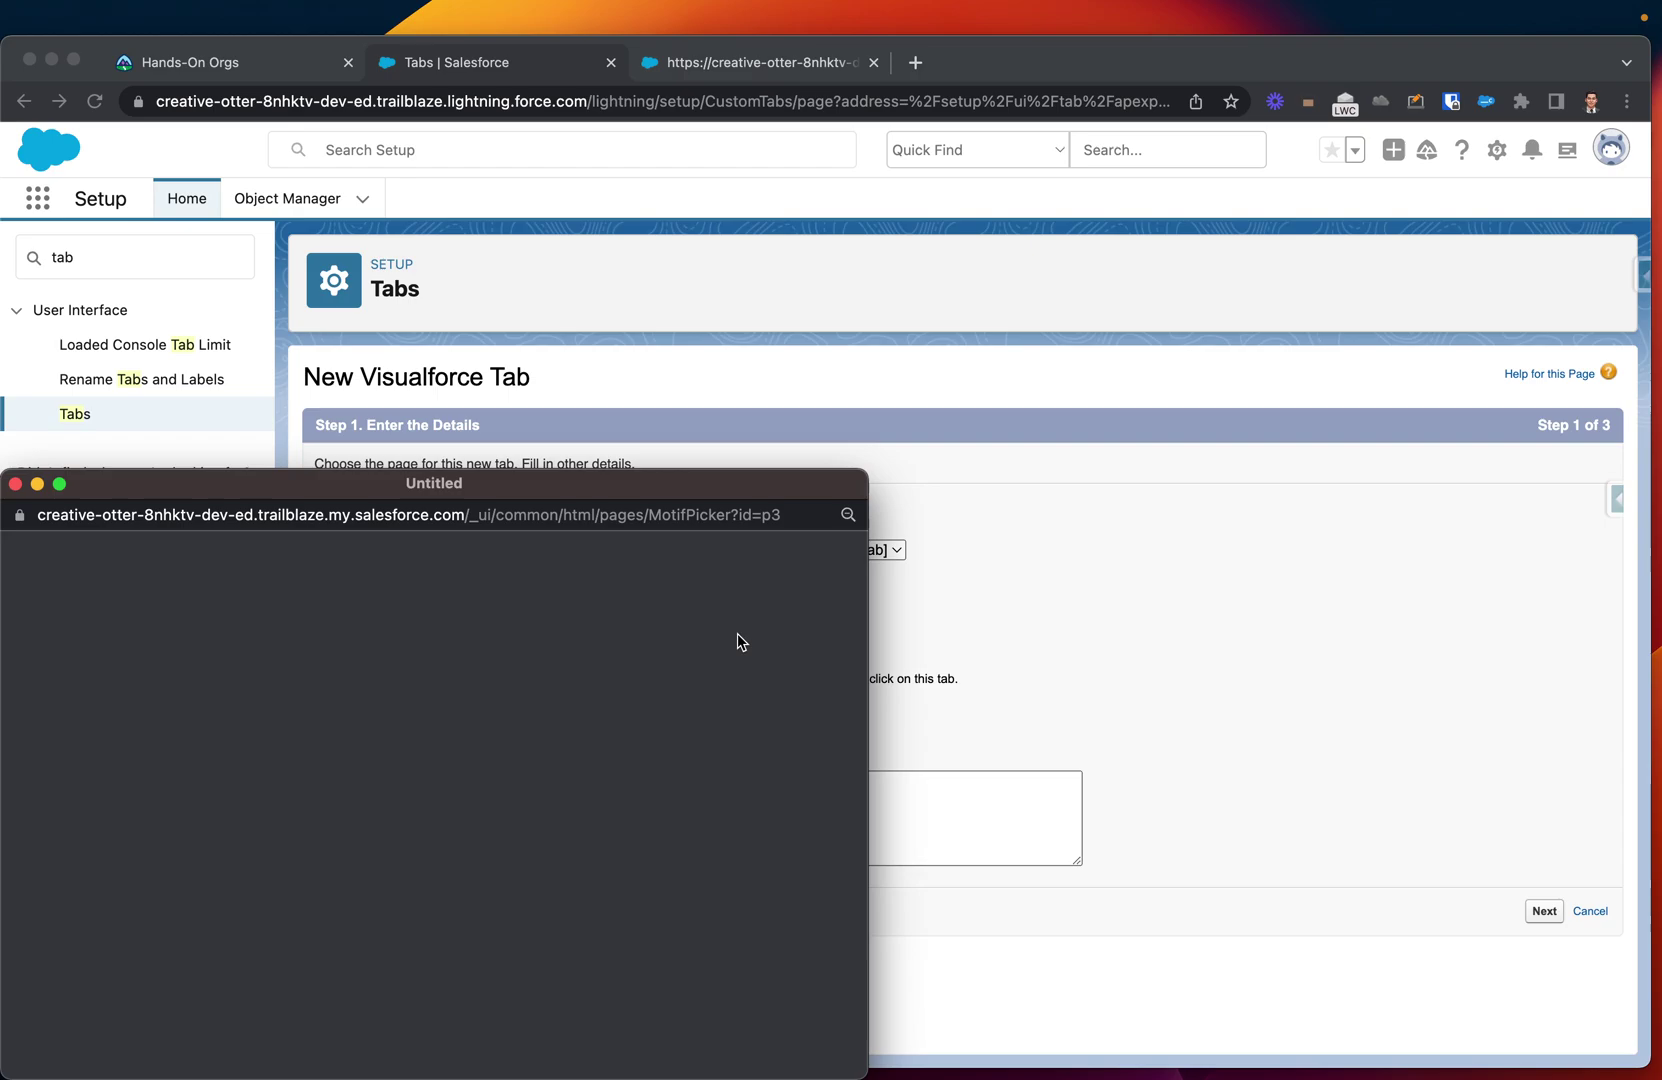
left_click_drag(580, 478, 649, 295)
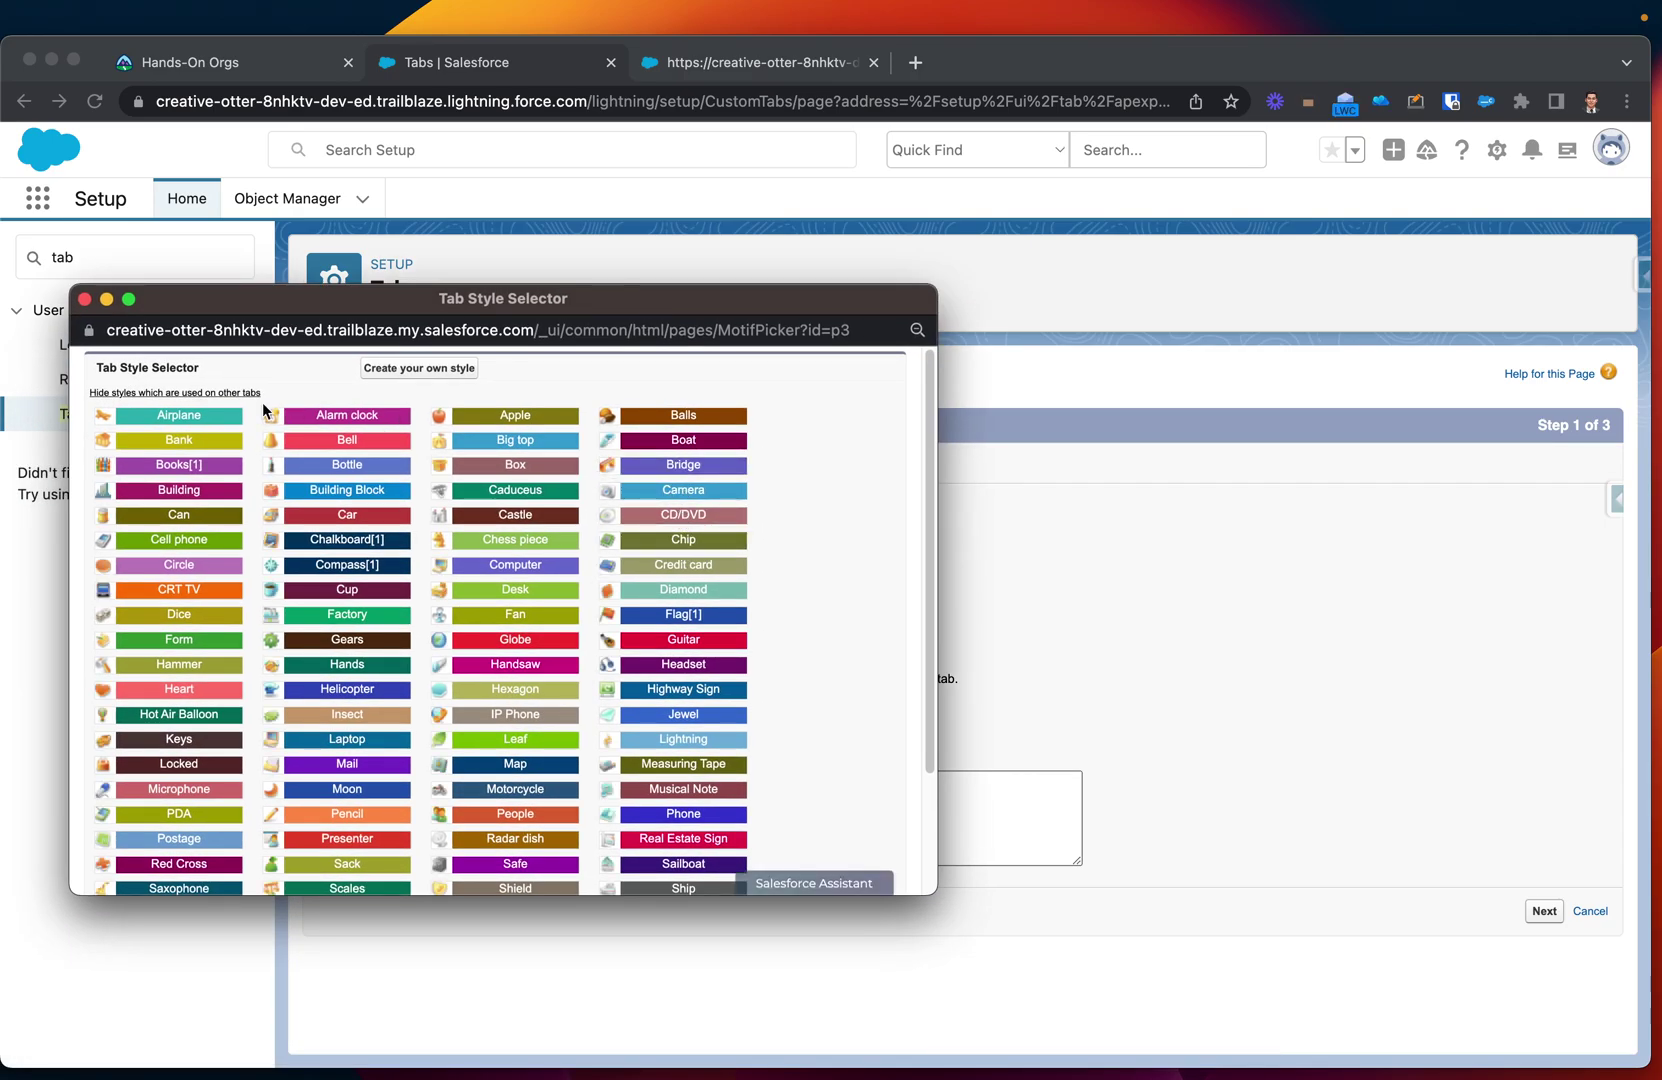
left_click(160, 465)
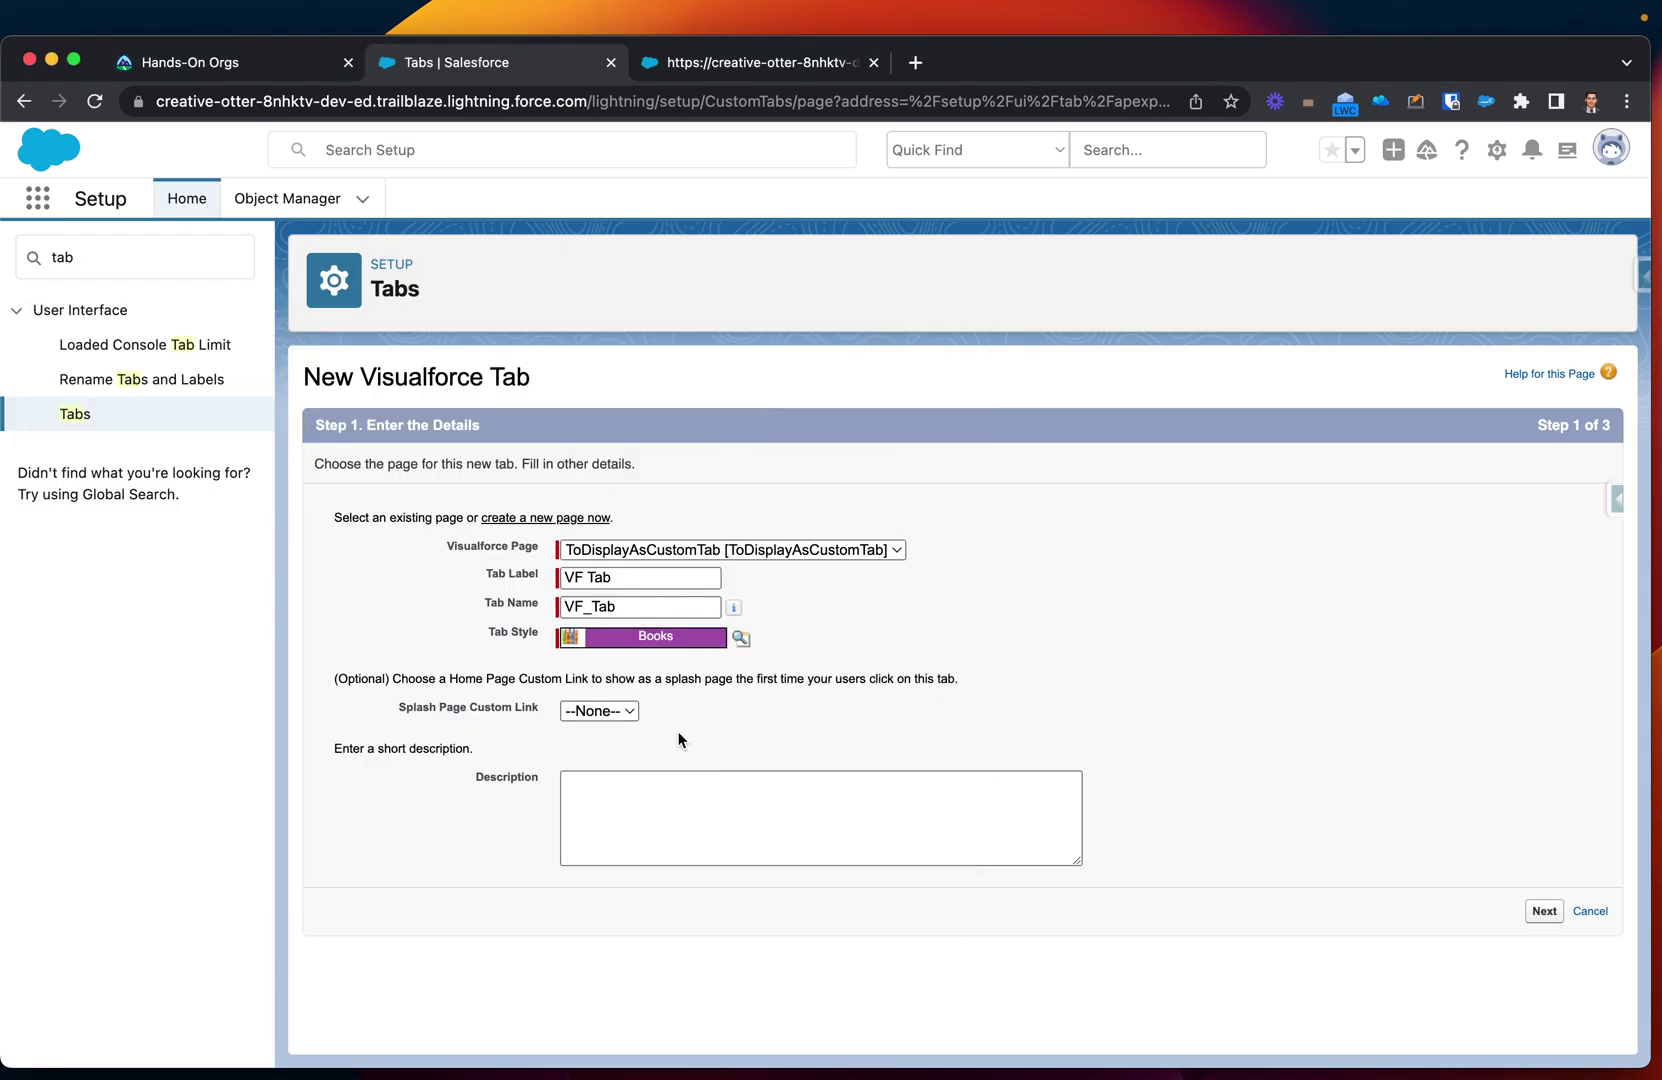
left_click(623, 722)
left_click(647, 709)
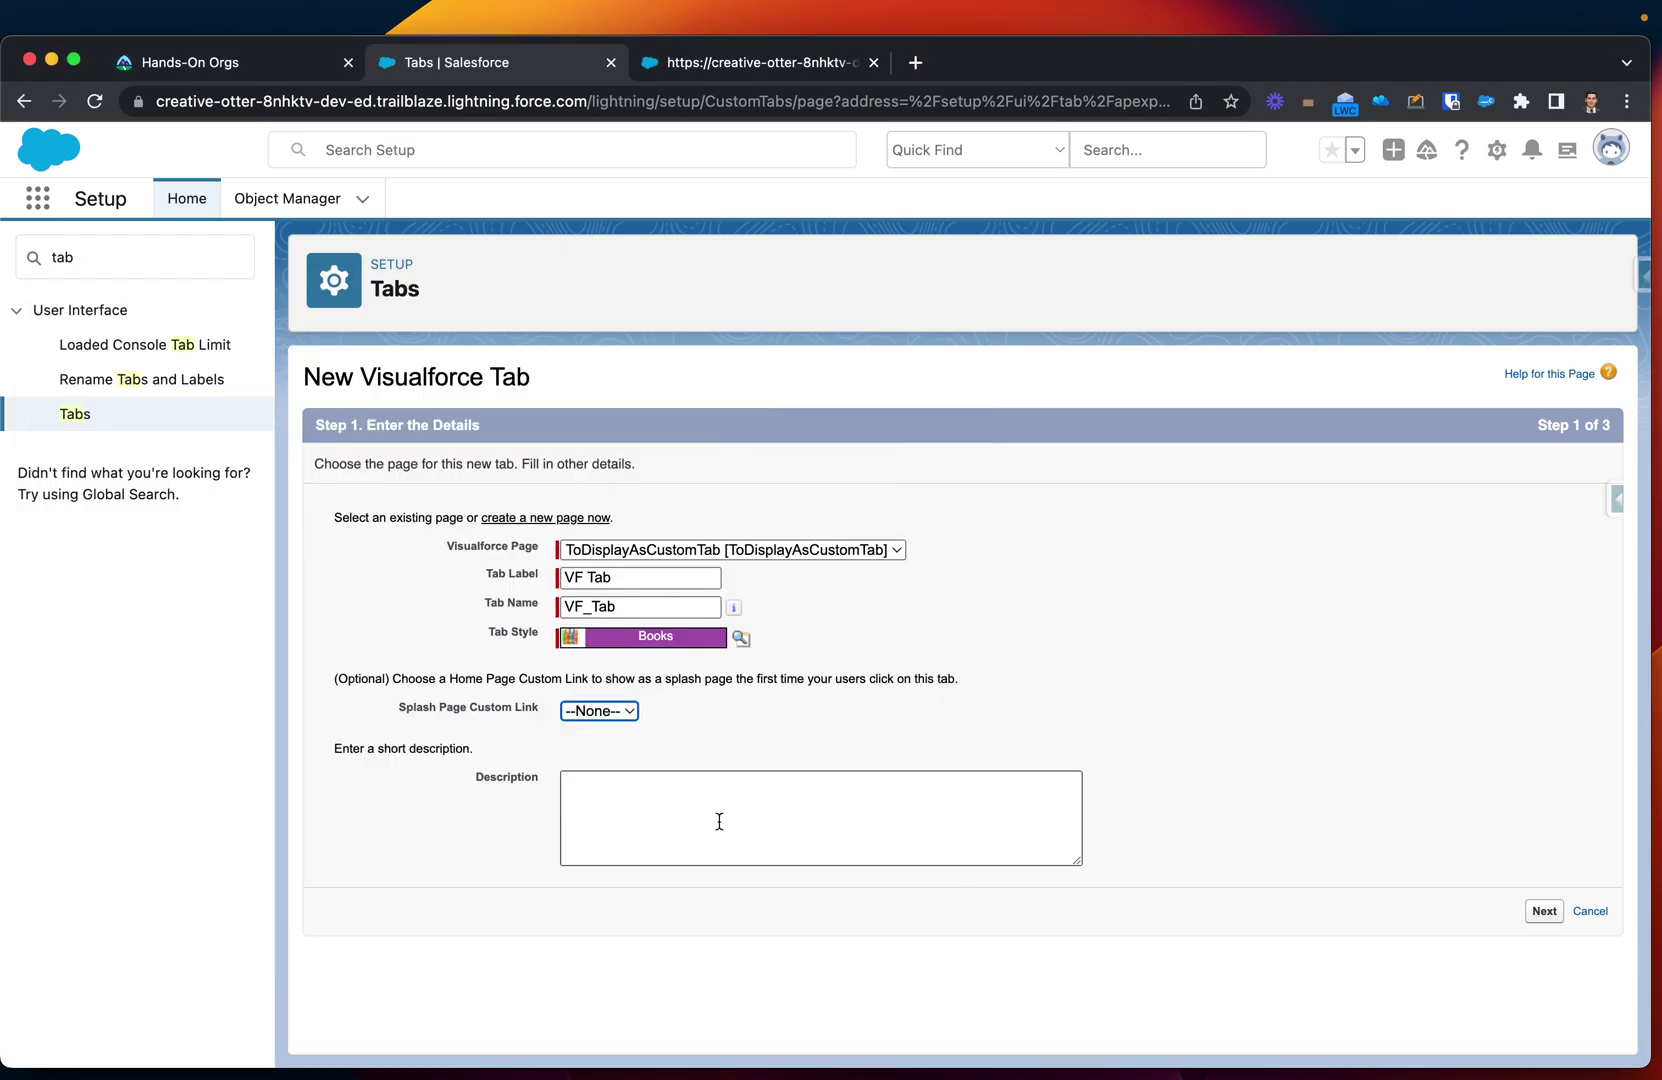
left_click(1545, 913)
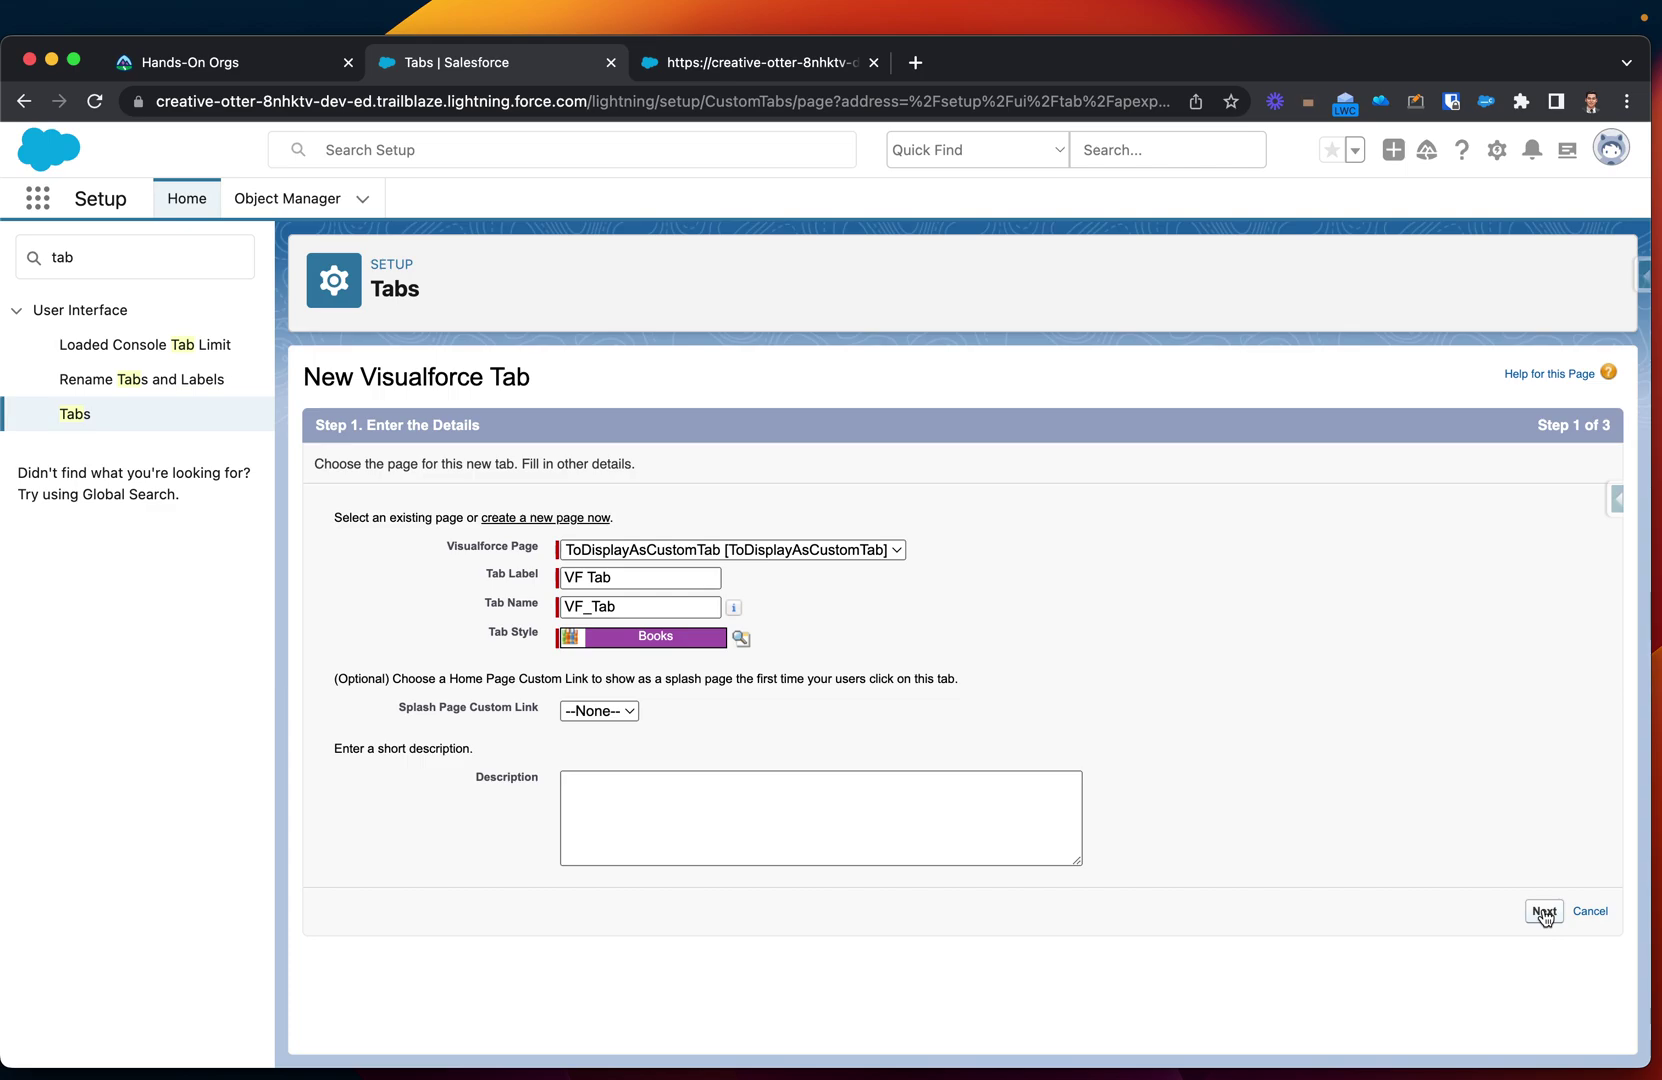
- Leave VF Tab Default On for all profiles and included in every custom app
scroll(1372, 699, "down", 2)
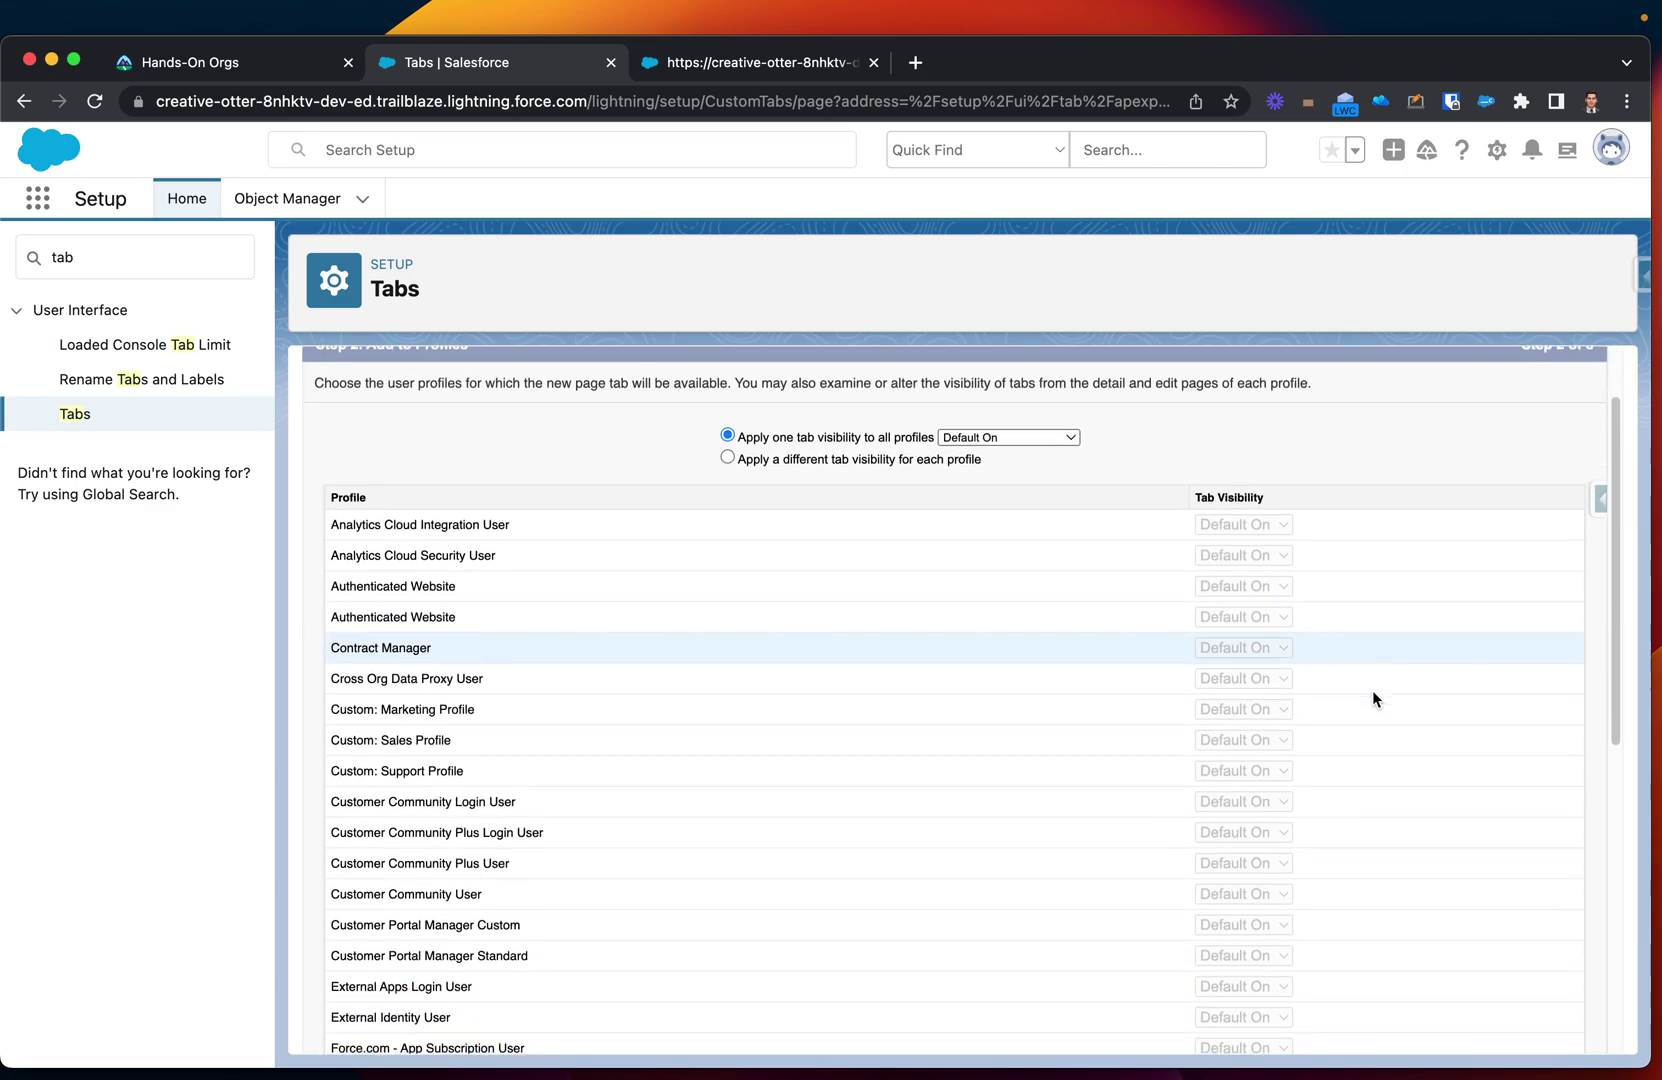
scroll(1372, 699, "up", 1)
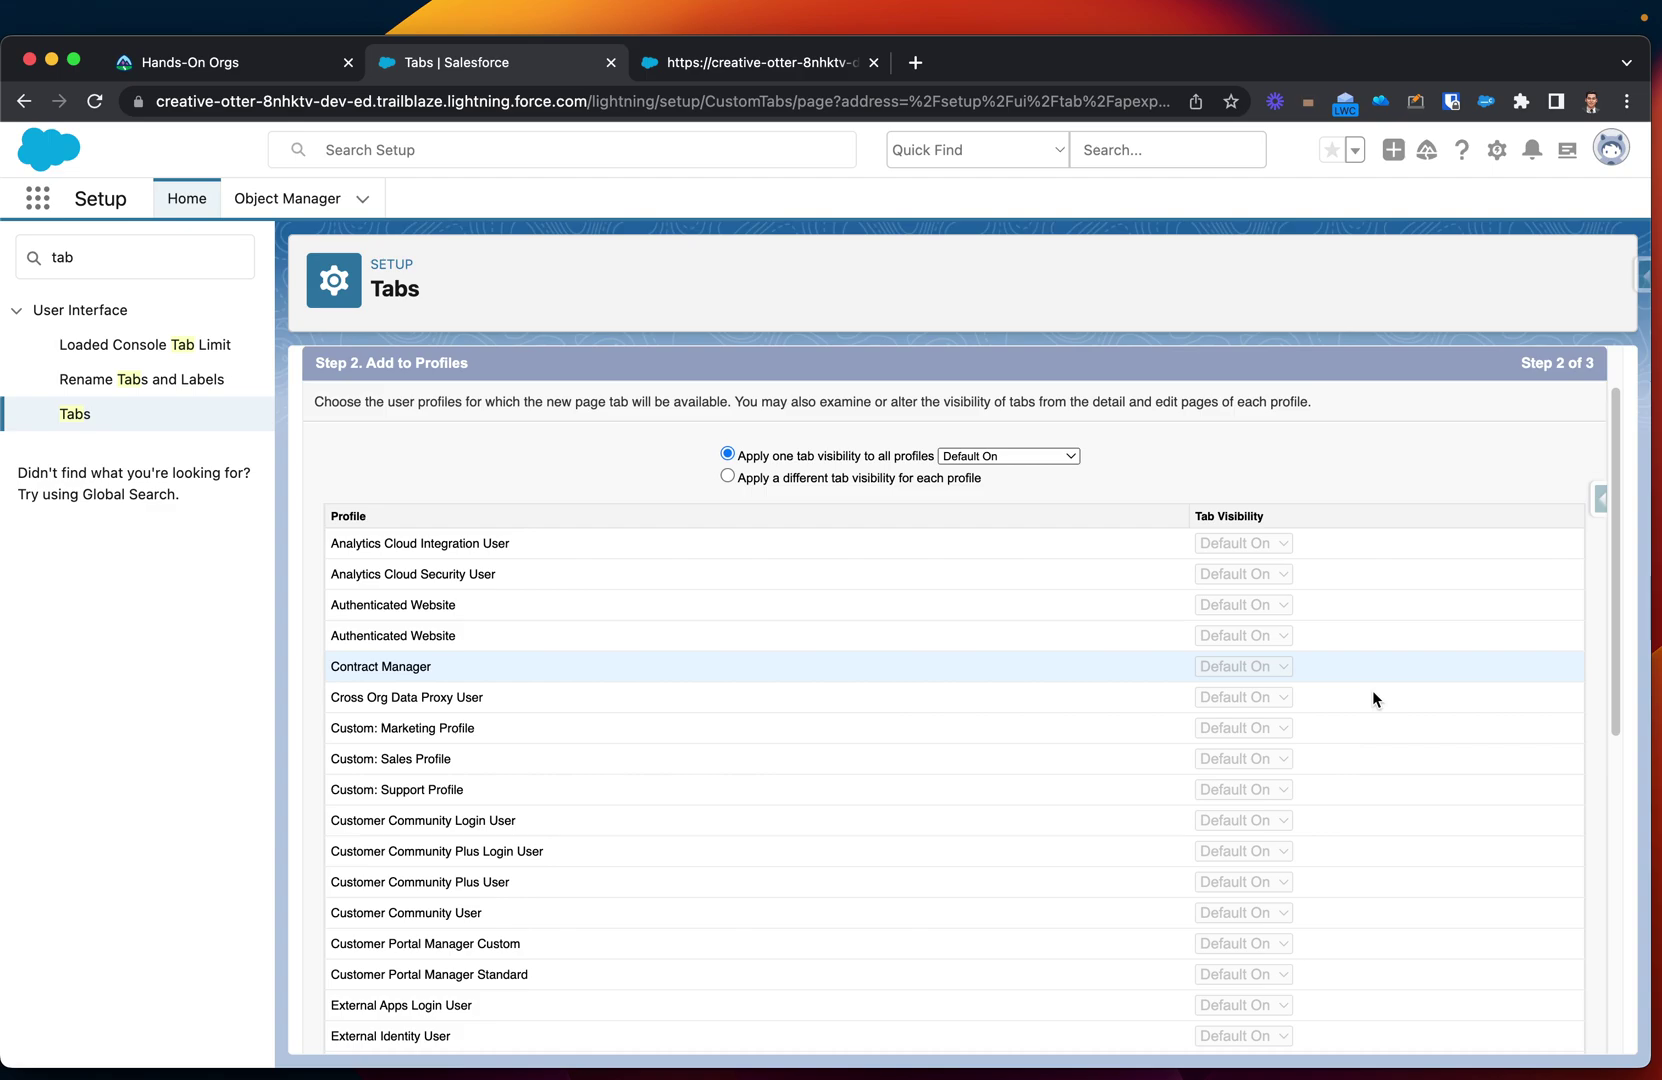
scroll(1372, 698, "up", 2)
scroll(1373, 697, "down", 6)
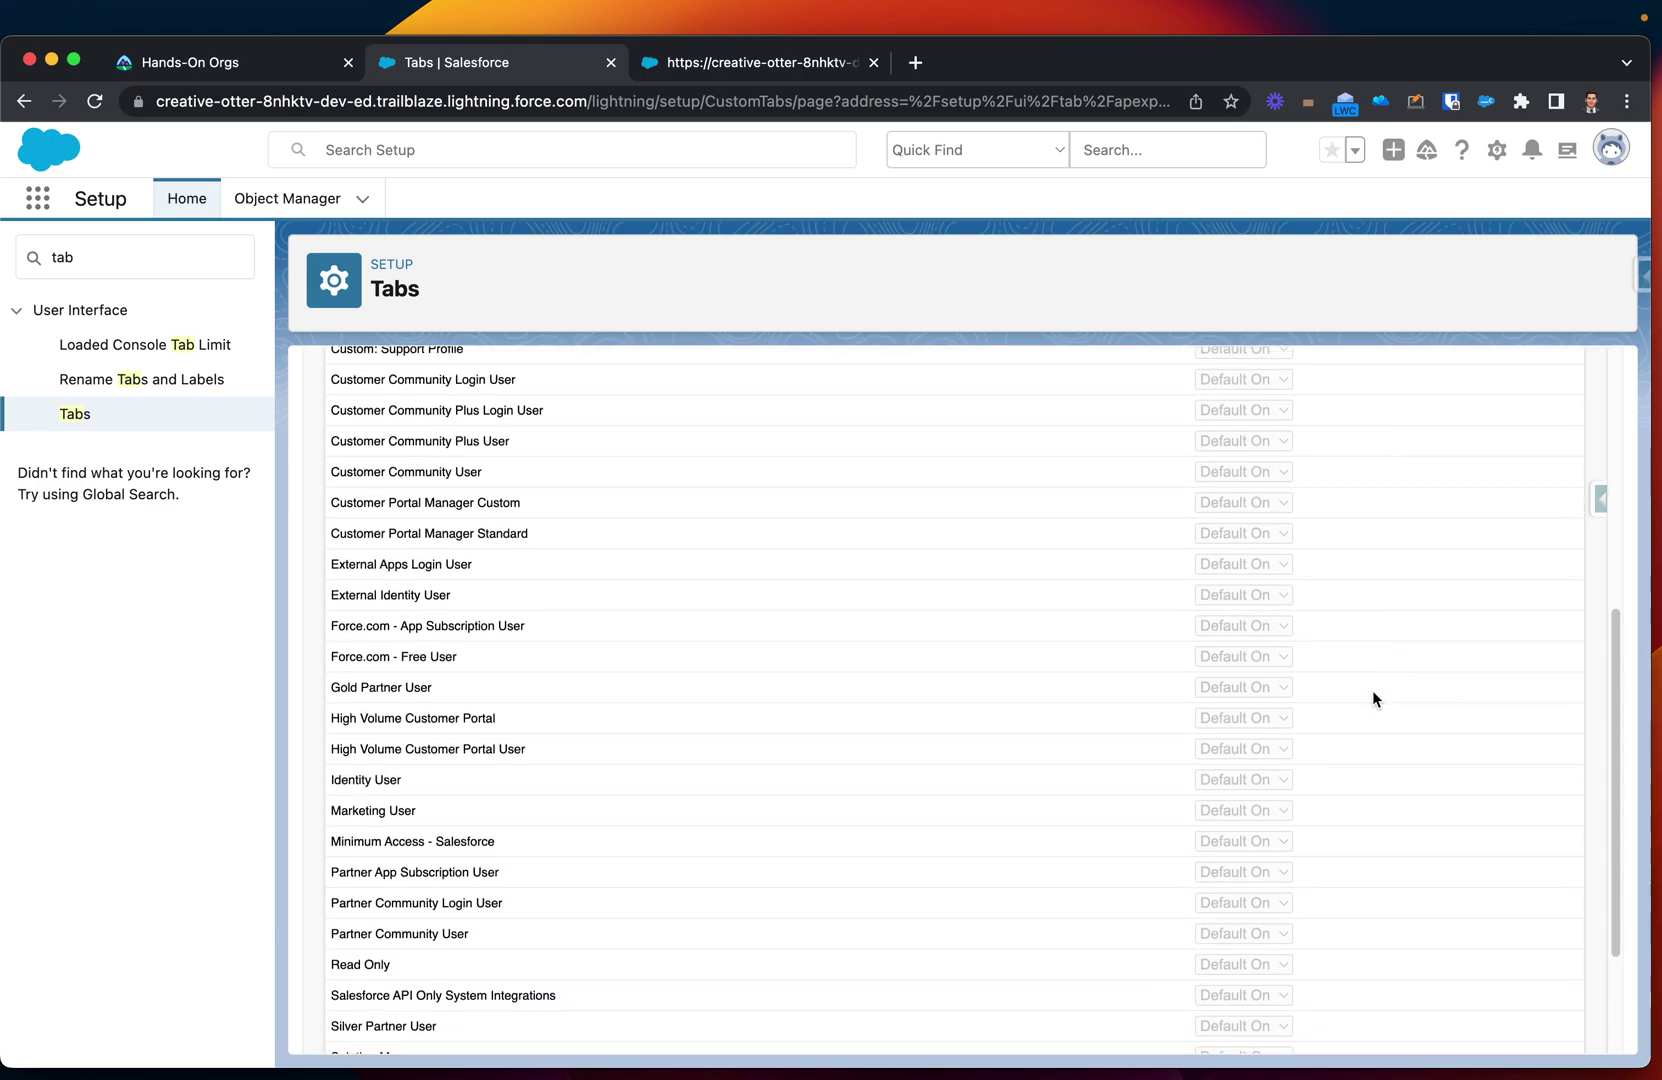
scroll(1372, 697, "up", 7)
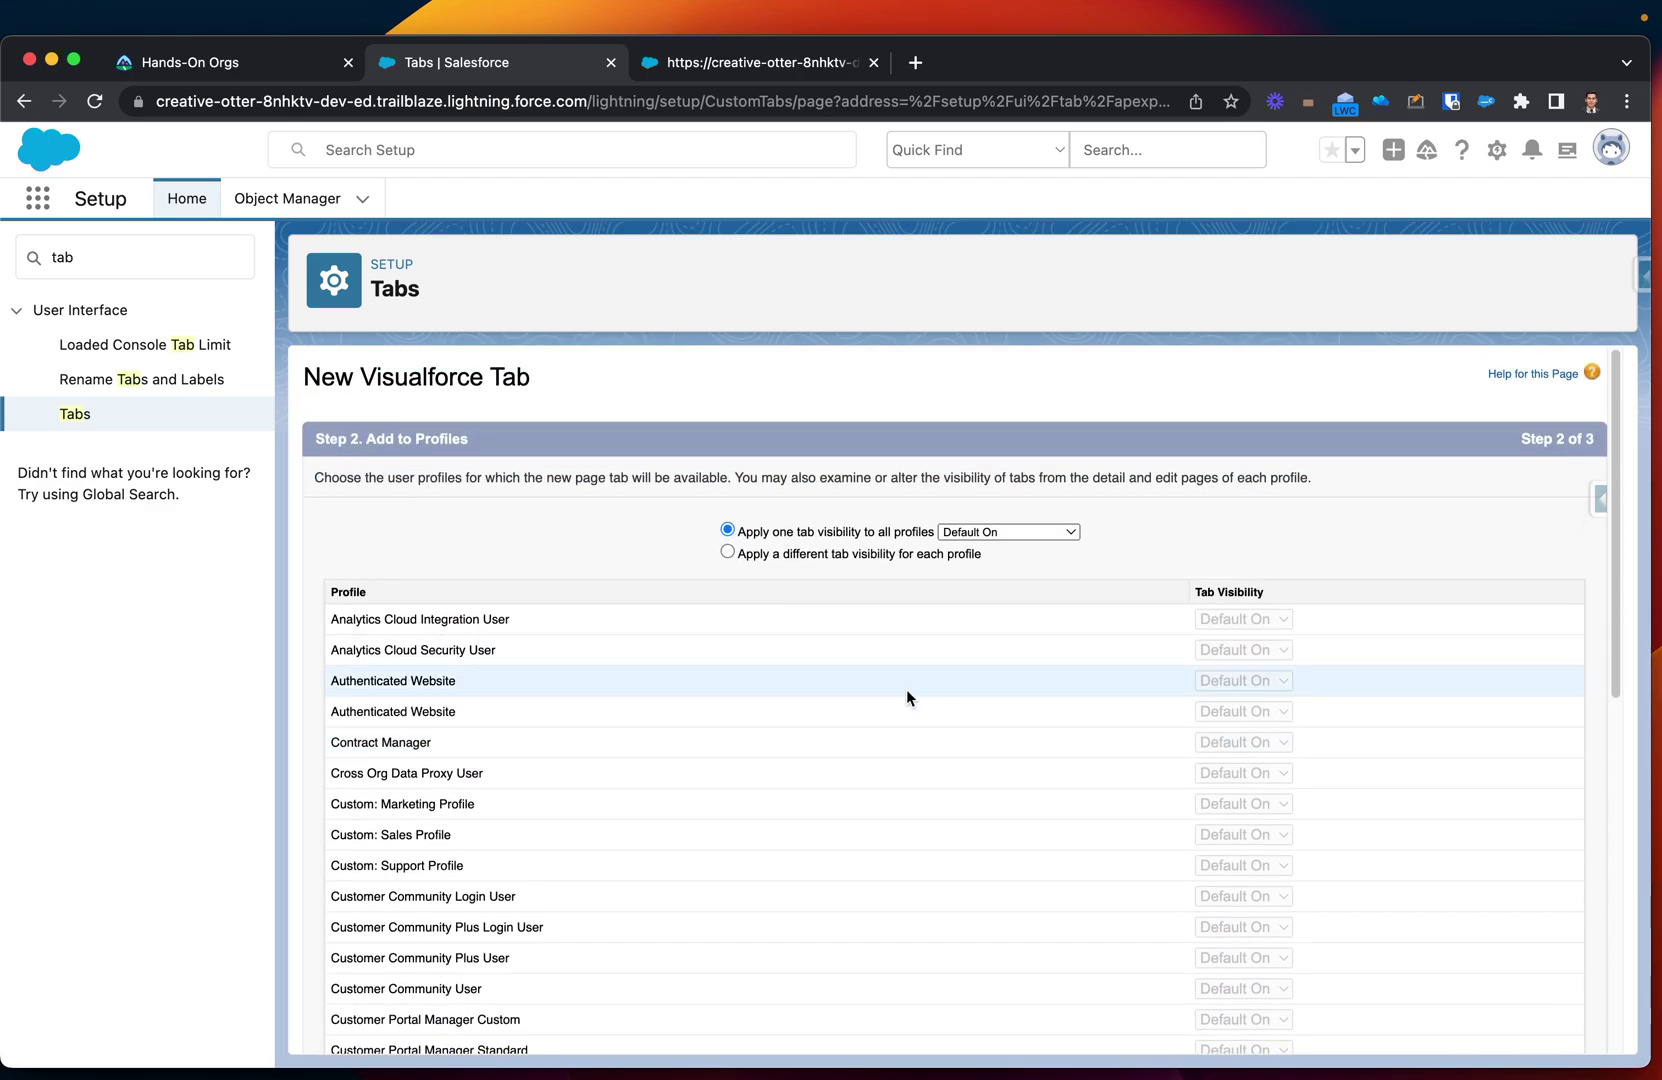
scroll(906, 692, "down", 2)
scroll(907, 692, "down", 5)
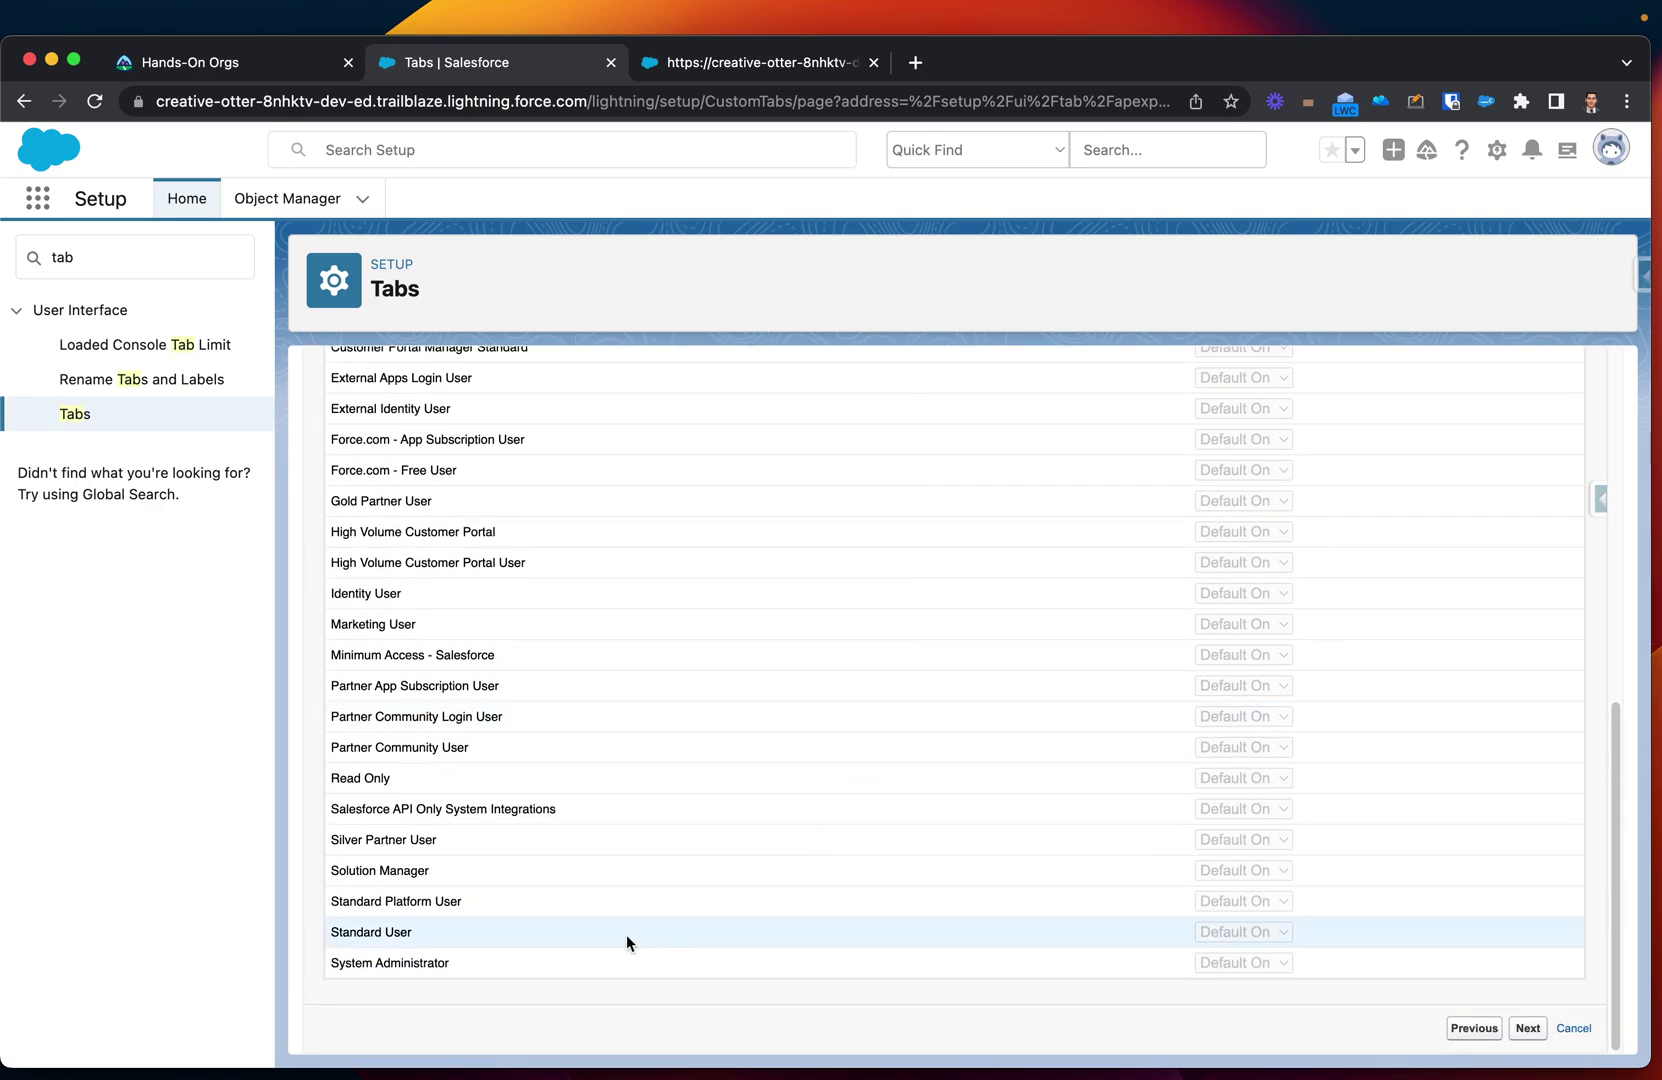
scroll(680, 891, "up", 2)
scroll(1024, 797, "up", 4)
scroll(1024, 797, "down", 6)
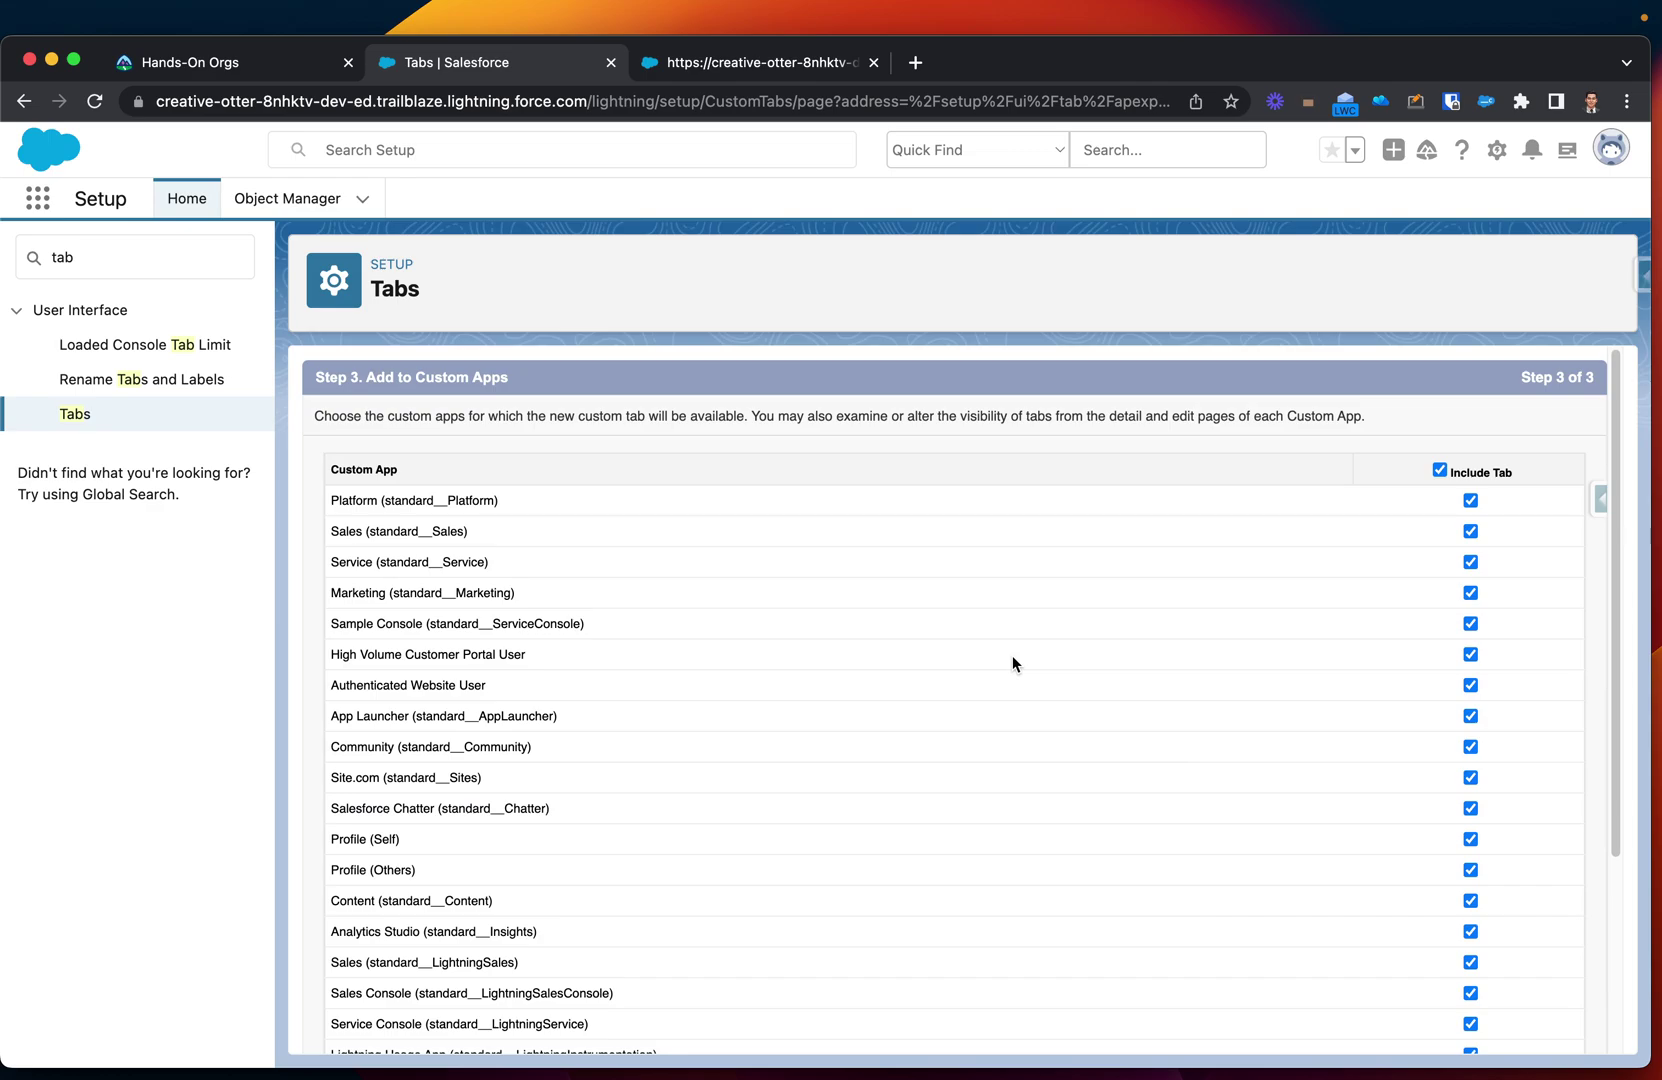
scroll(1012, 662, "down", 2)
scroll(1012, 658, "down", 3)
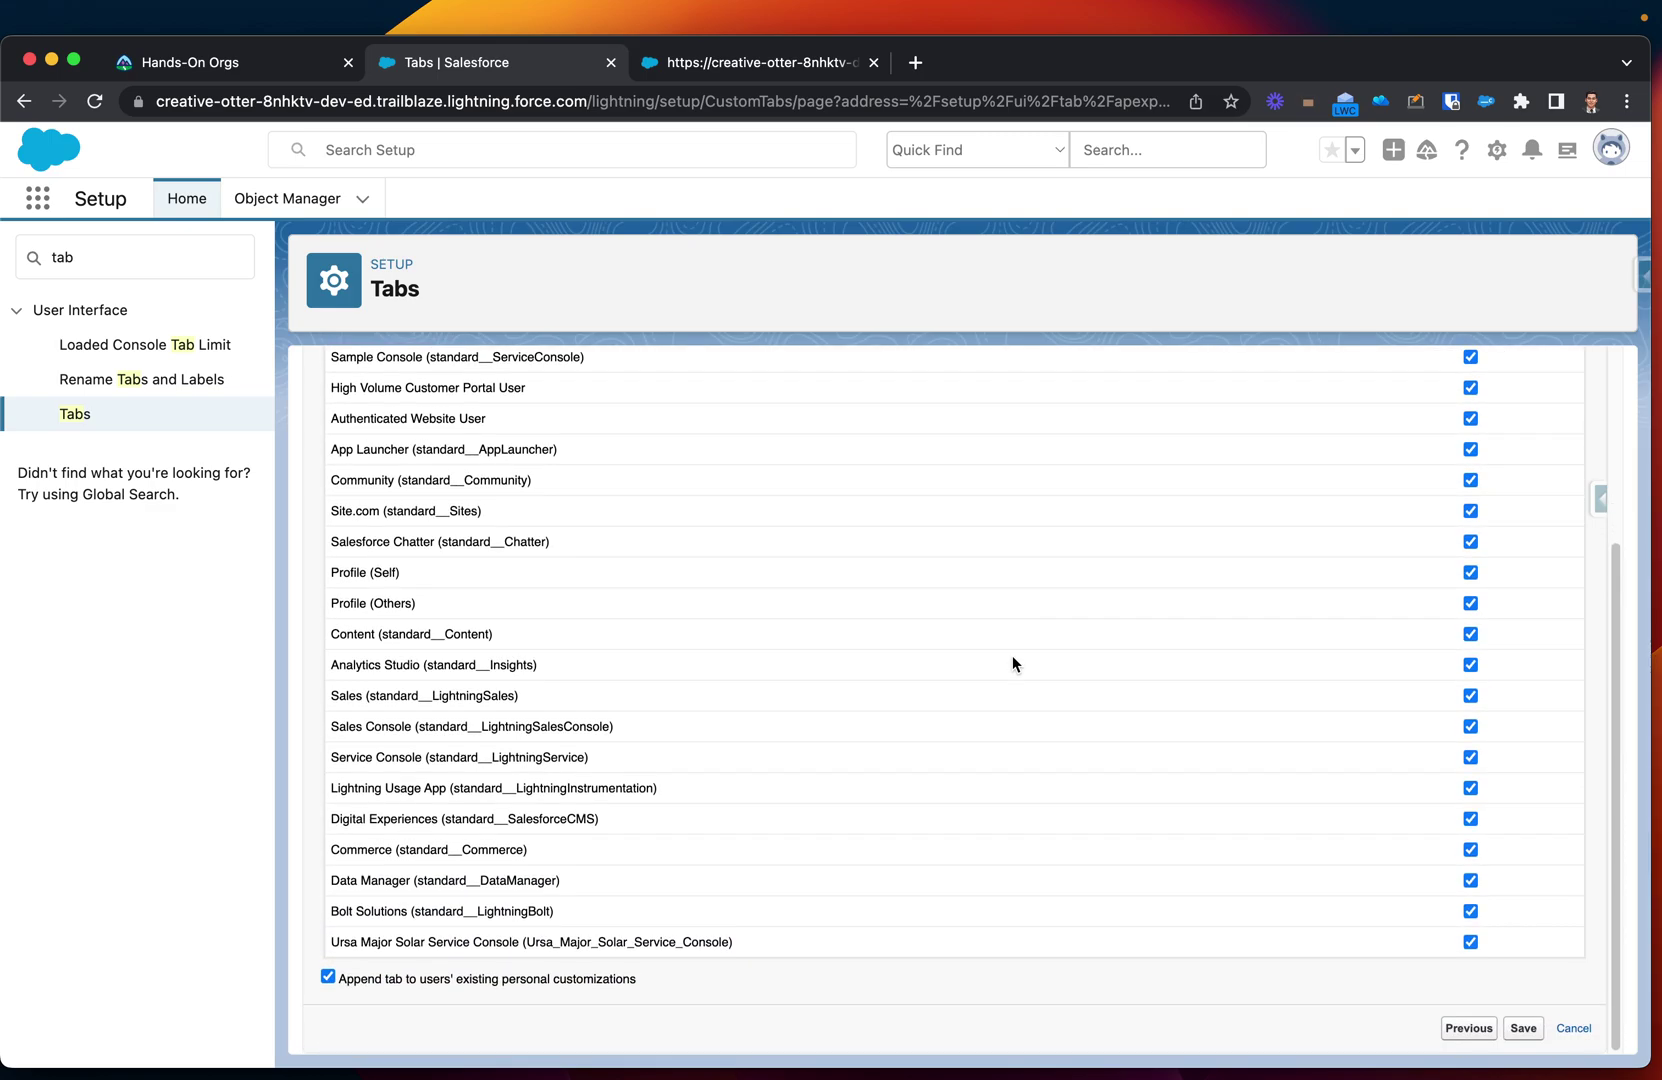
scroll(1012, 663, "up", 5)
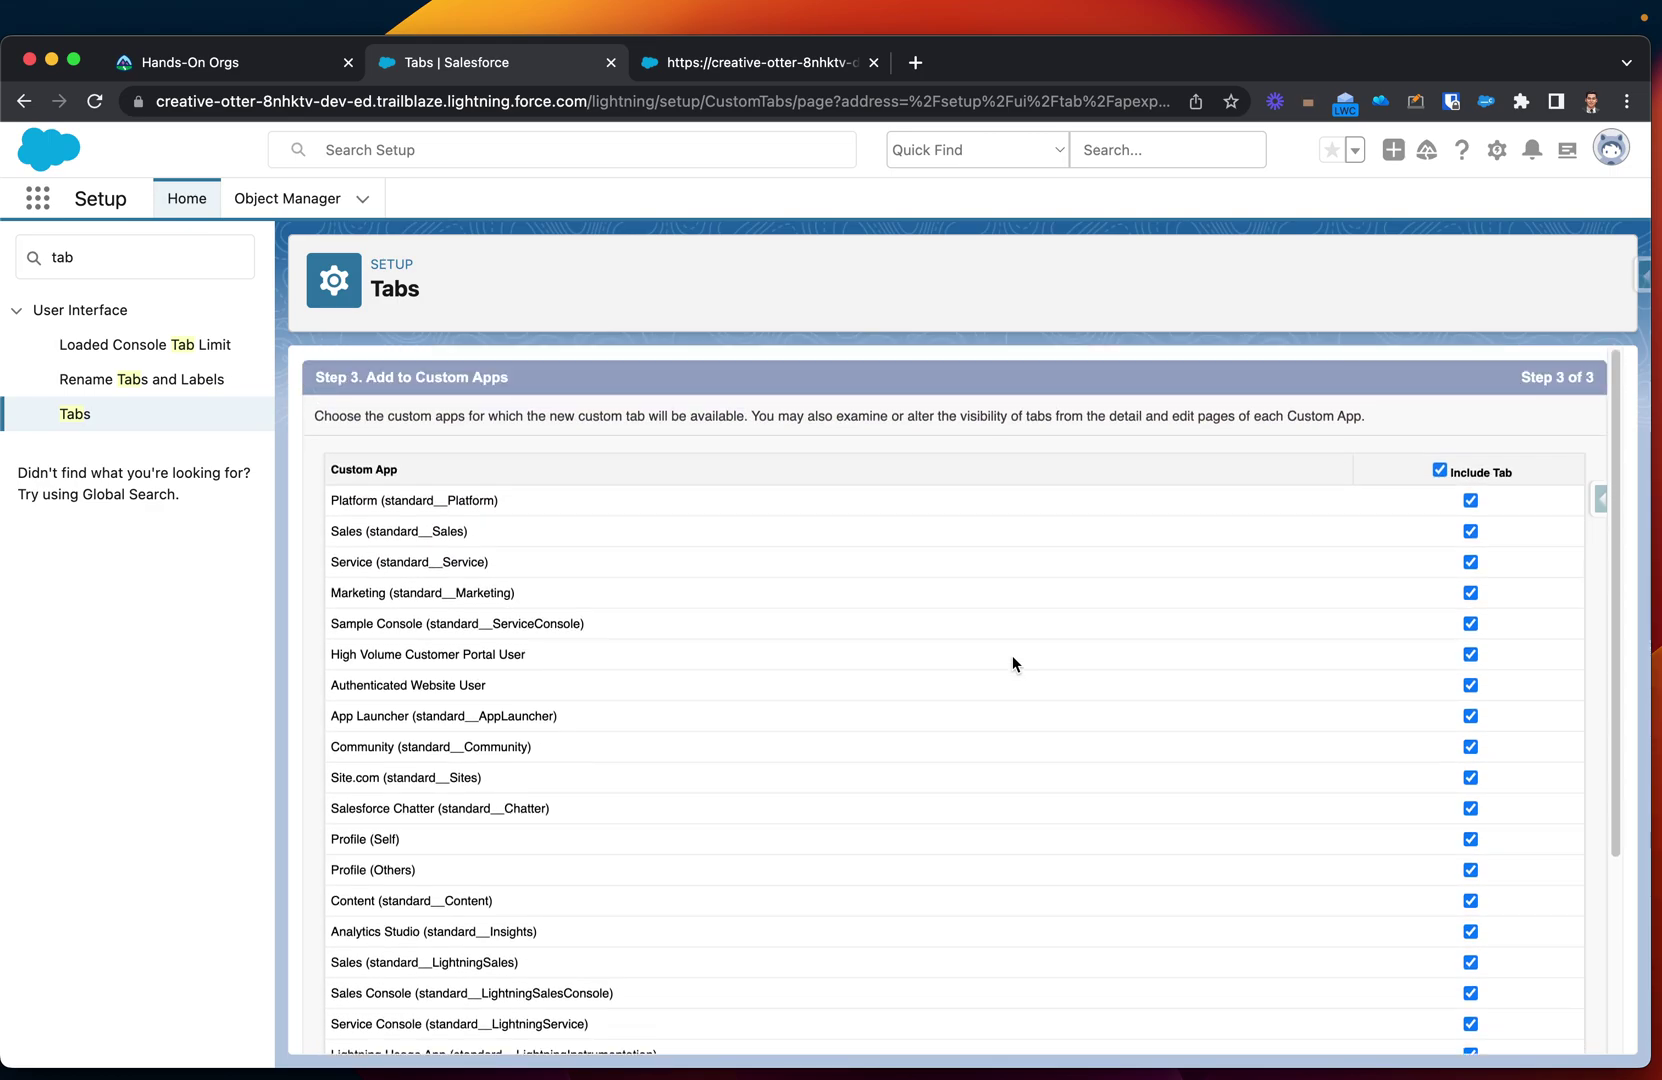
scroll(1011, 654, "down", 5)
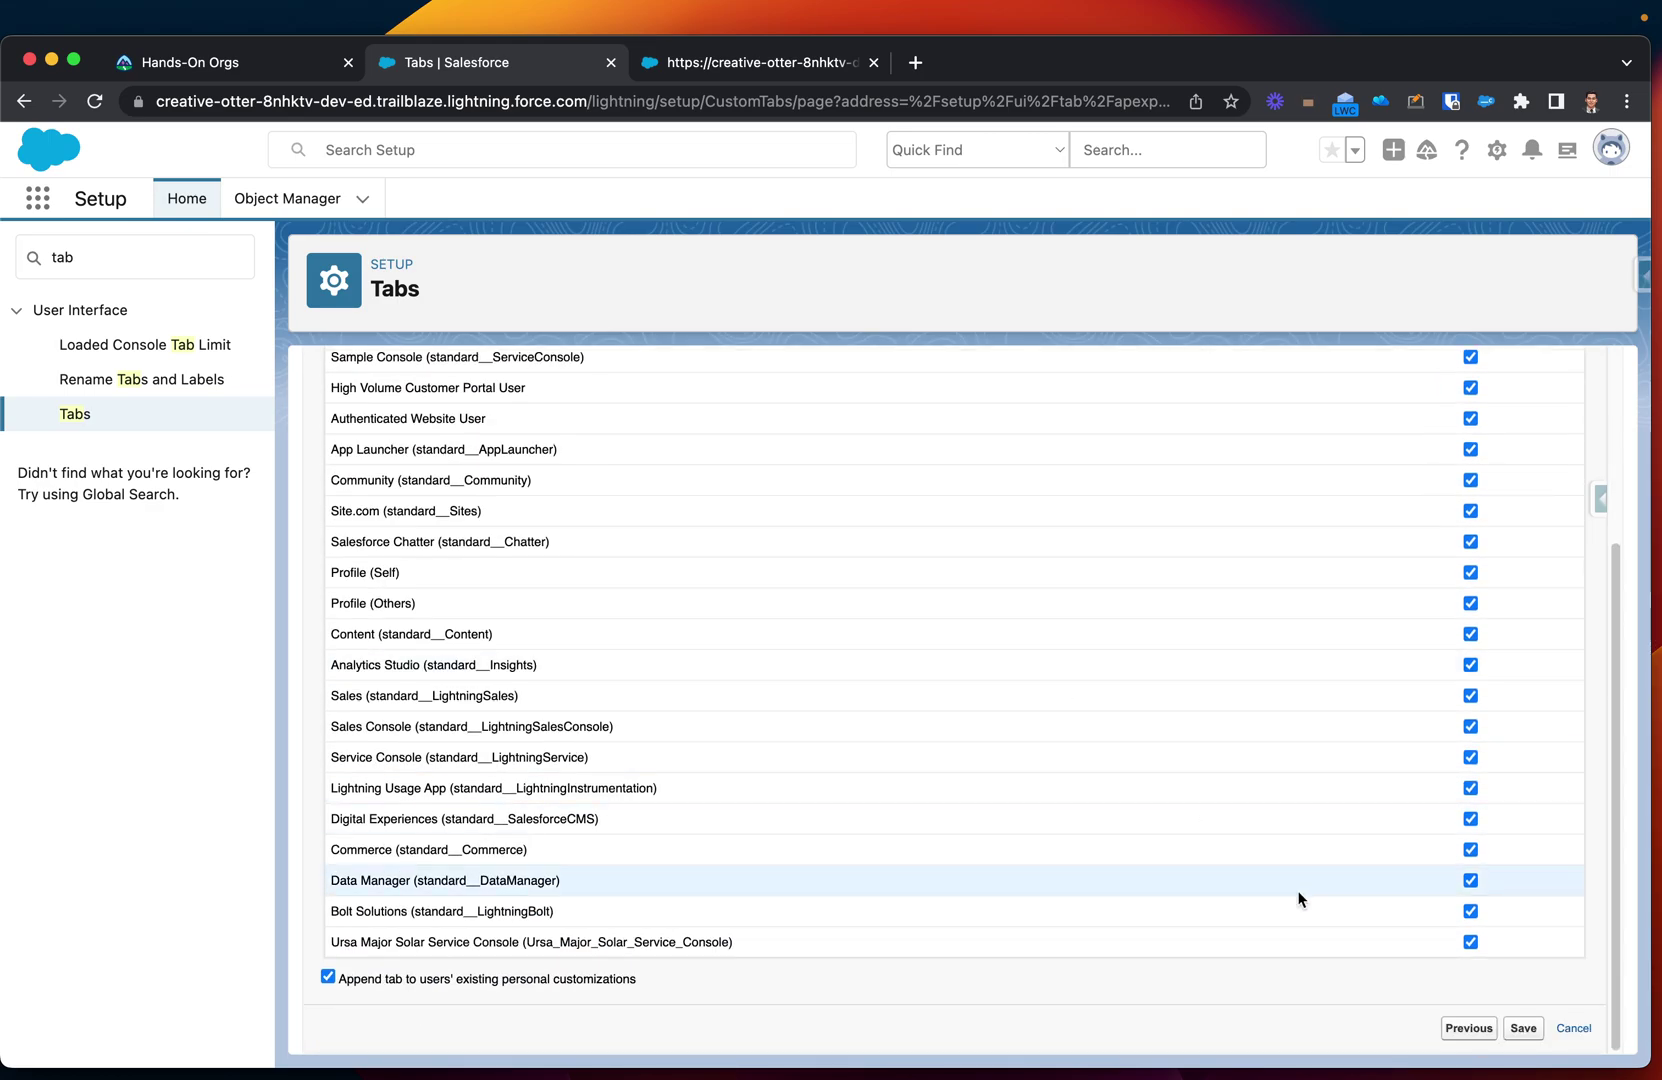
- Save VF Tab, then switch to the Sales app via an App Launcher search for 'sale'
left_click(1523, 1028)
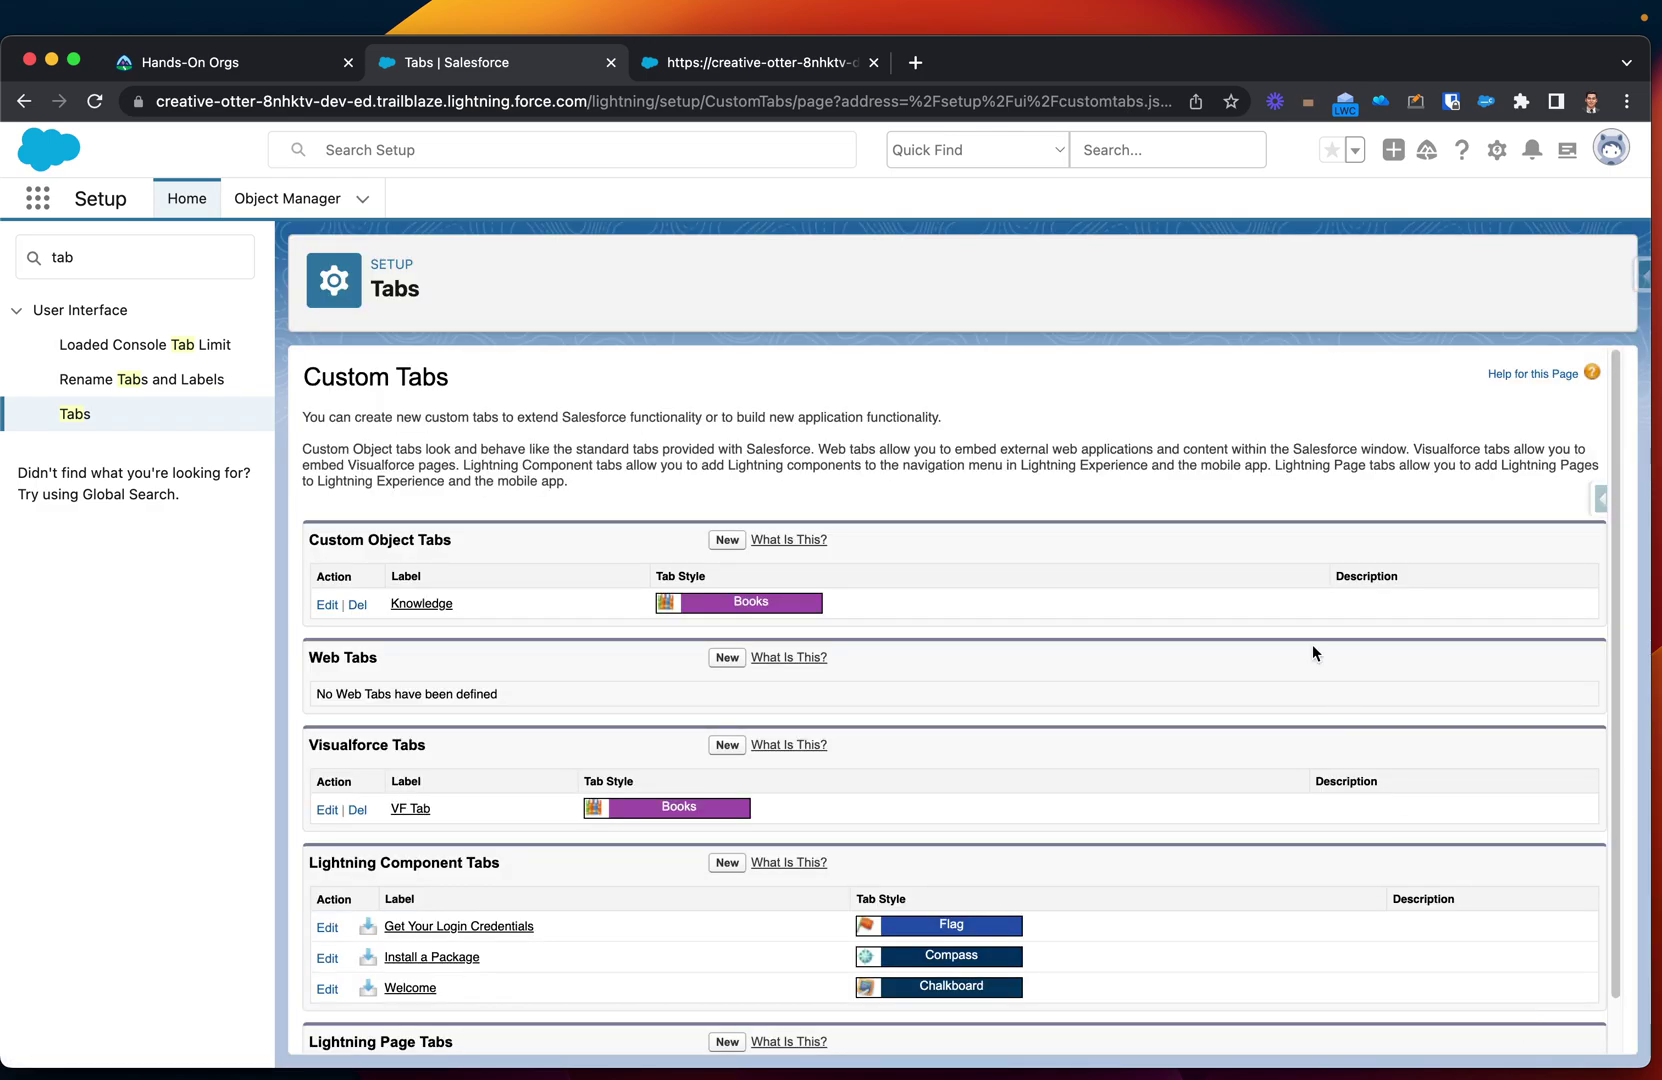
left_click(40, 204)
type("sale")
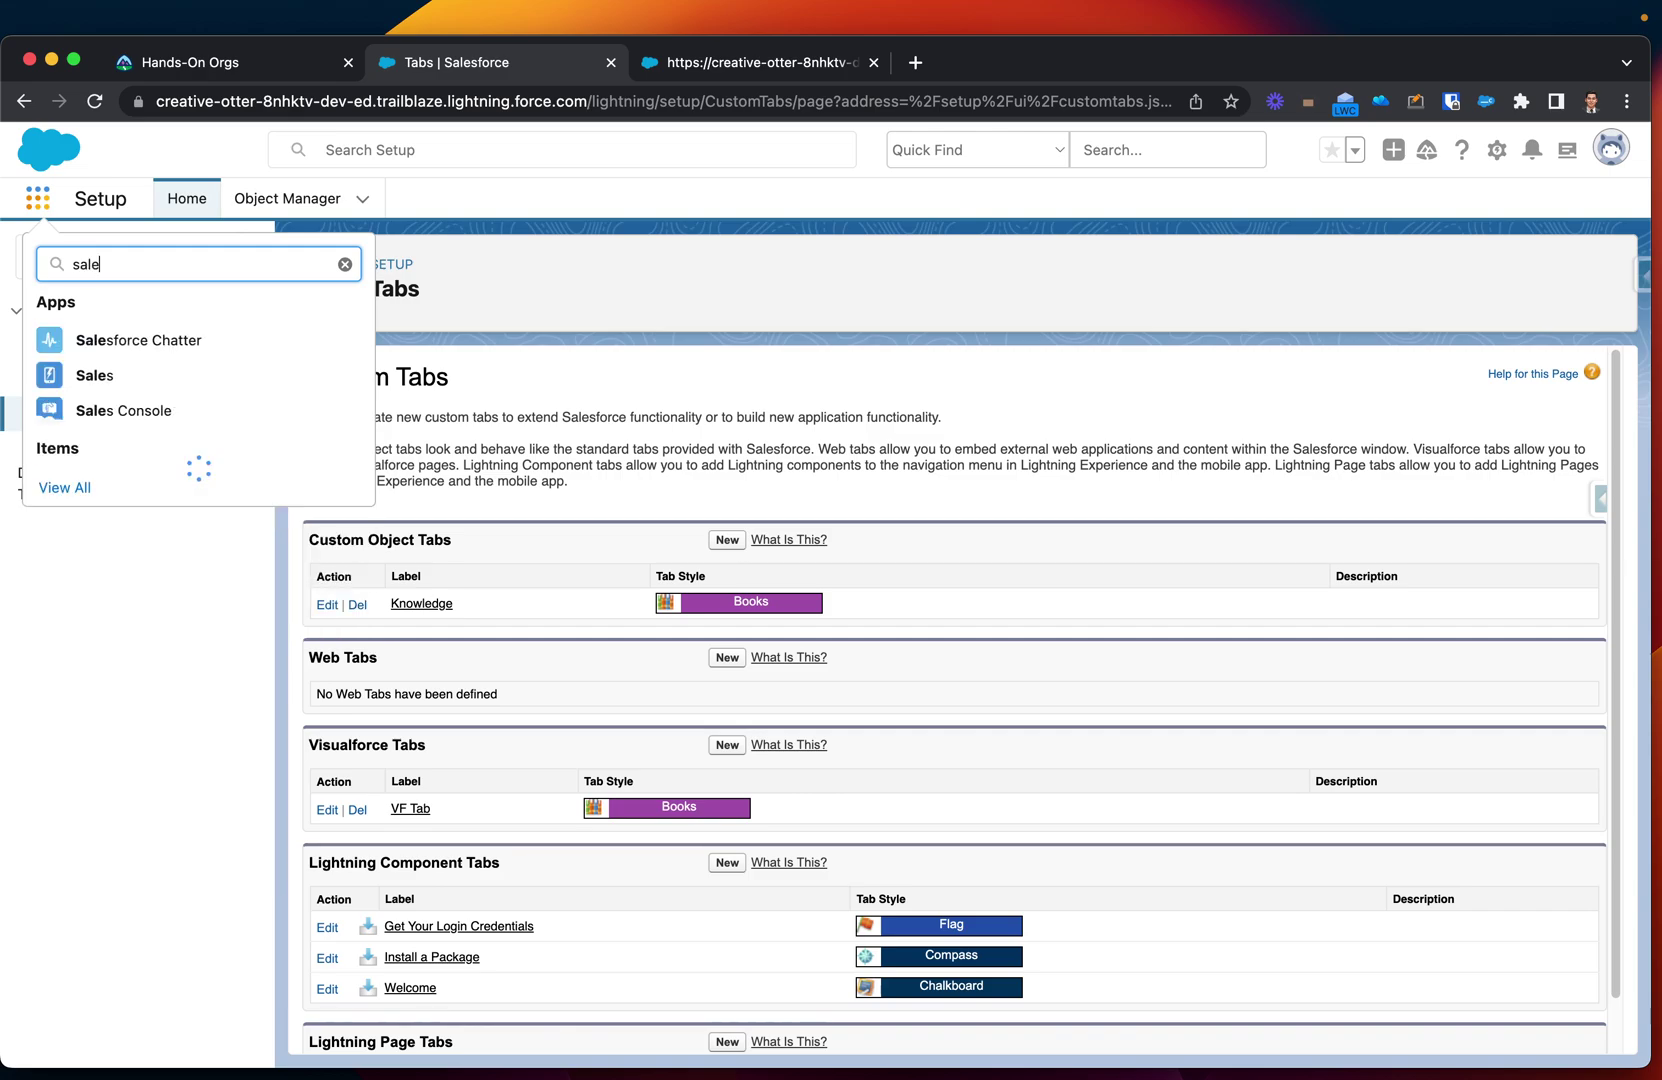
left_click(84, 375)
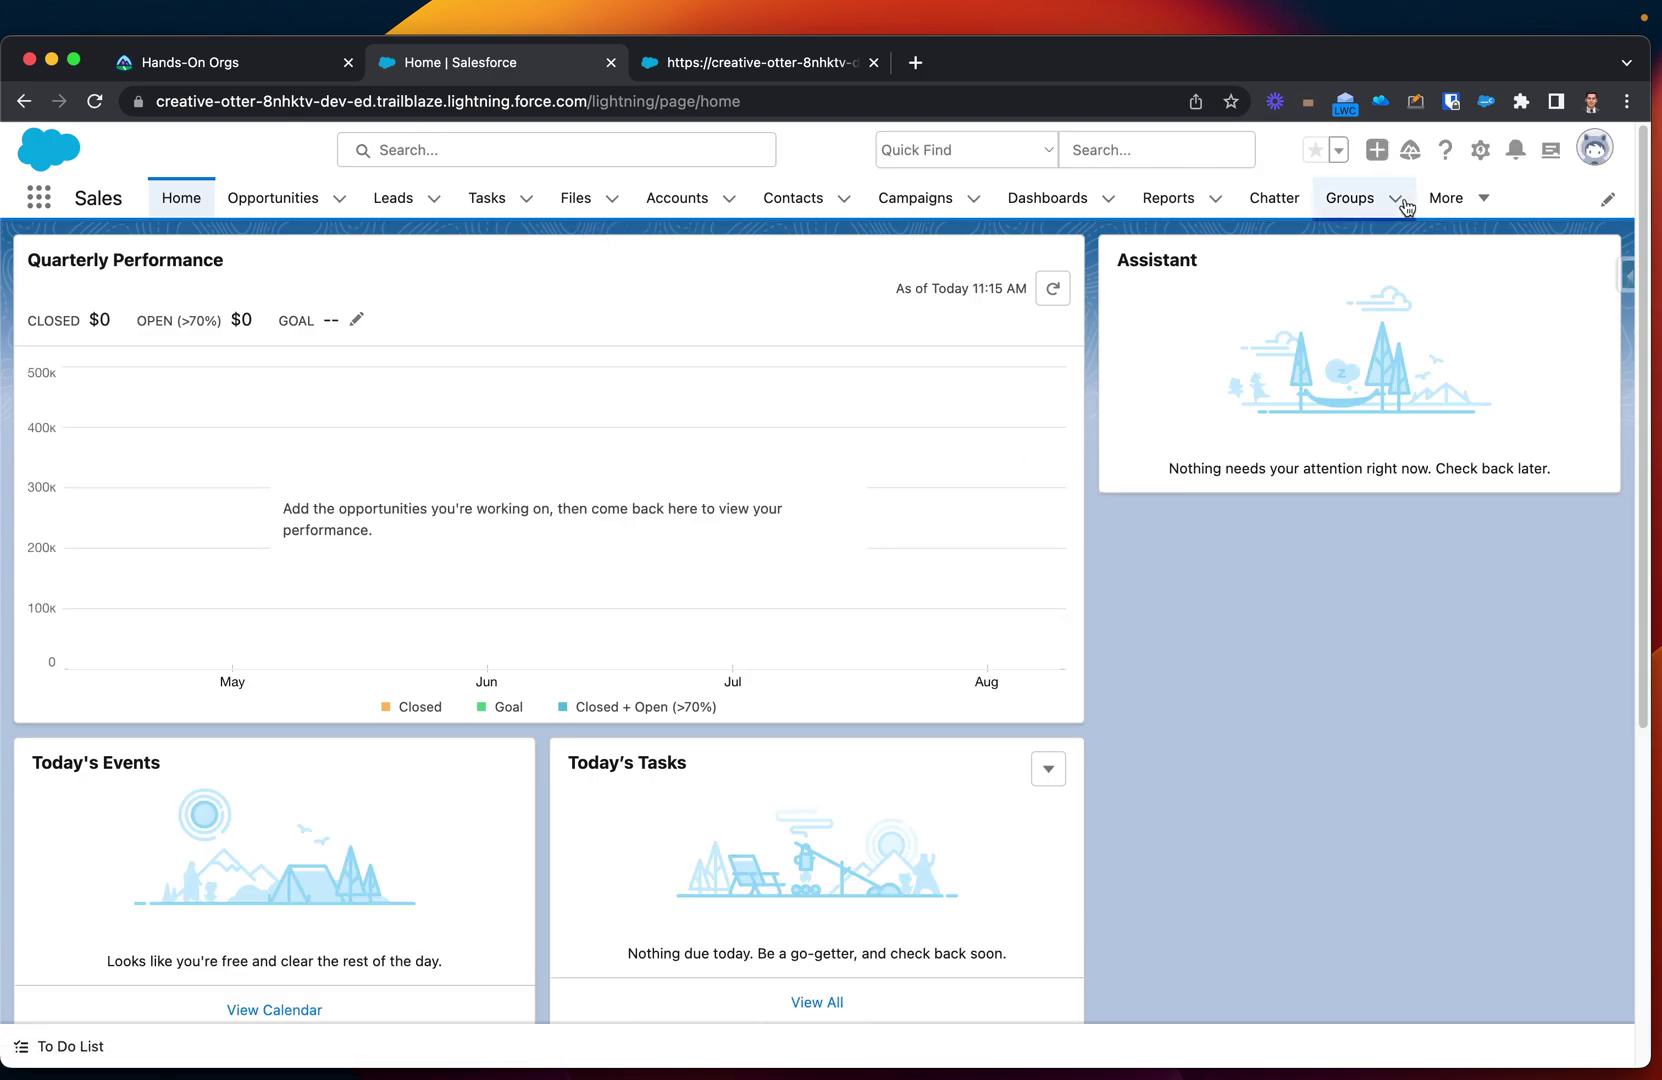
- Open VF Tab from the More menu and highlight its 'Congratulations This is your new Page' message
left_click(1452, 199)
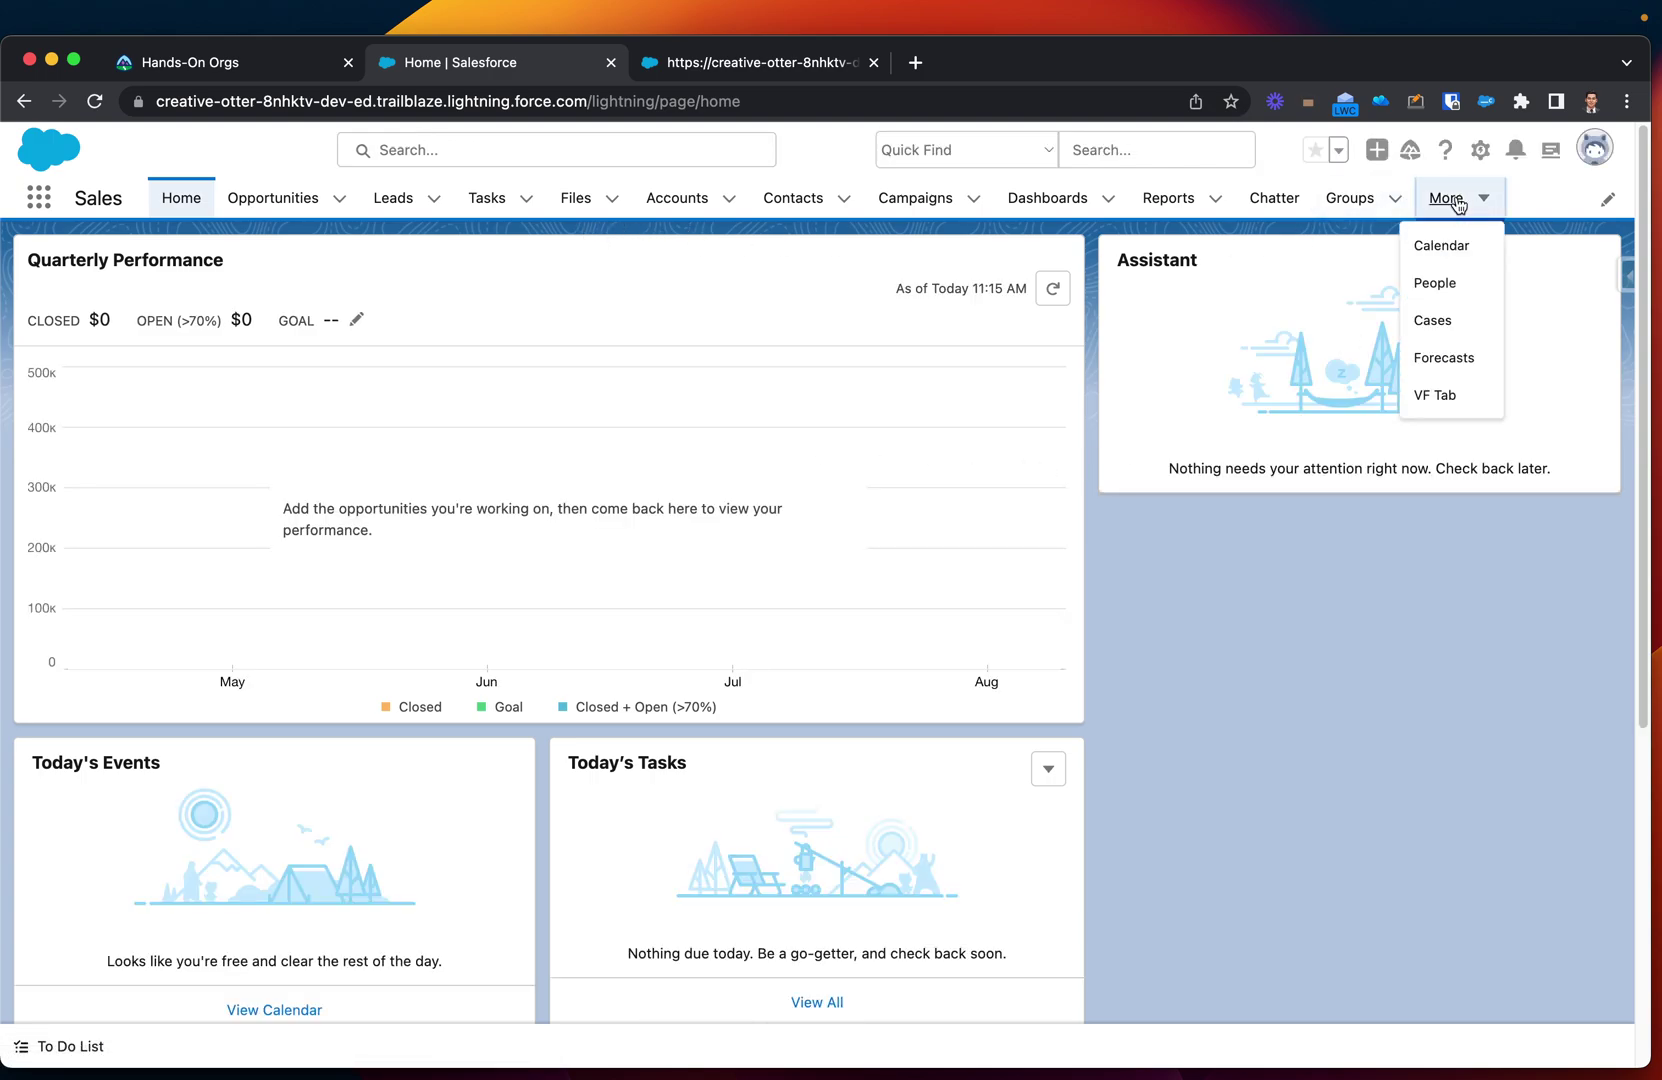
left_click(1438, 400)
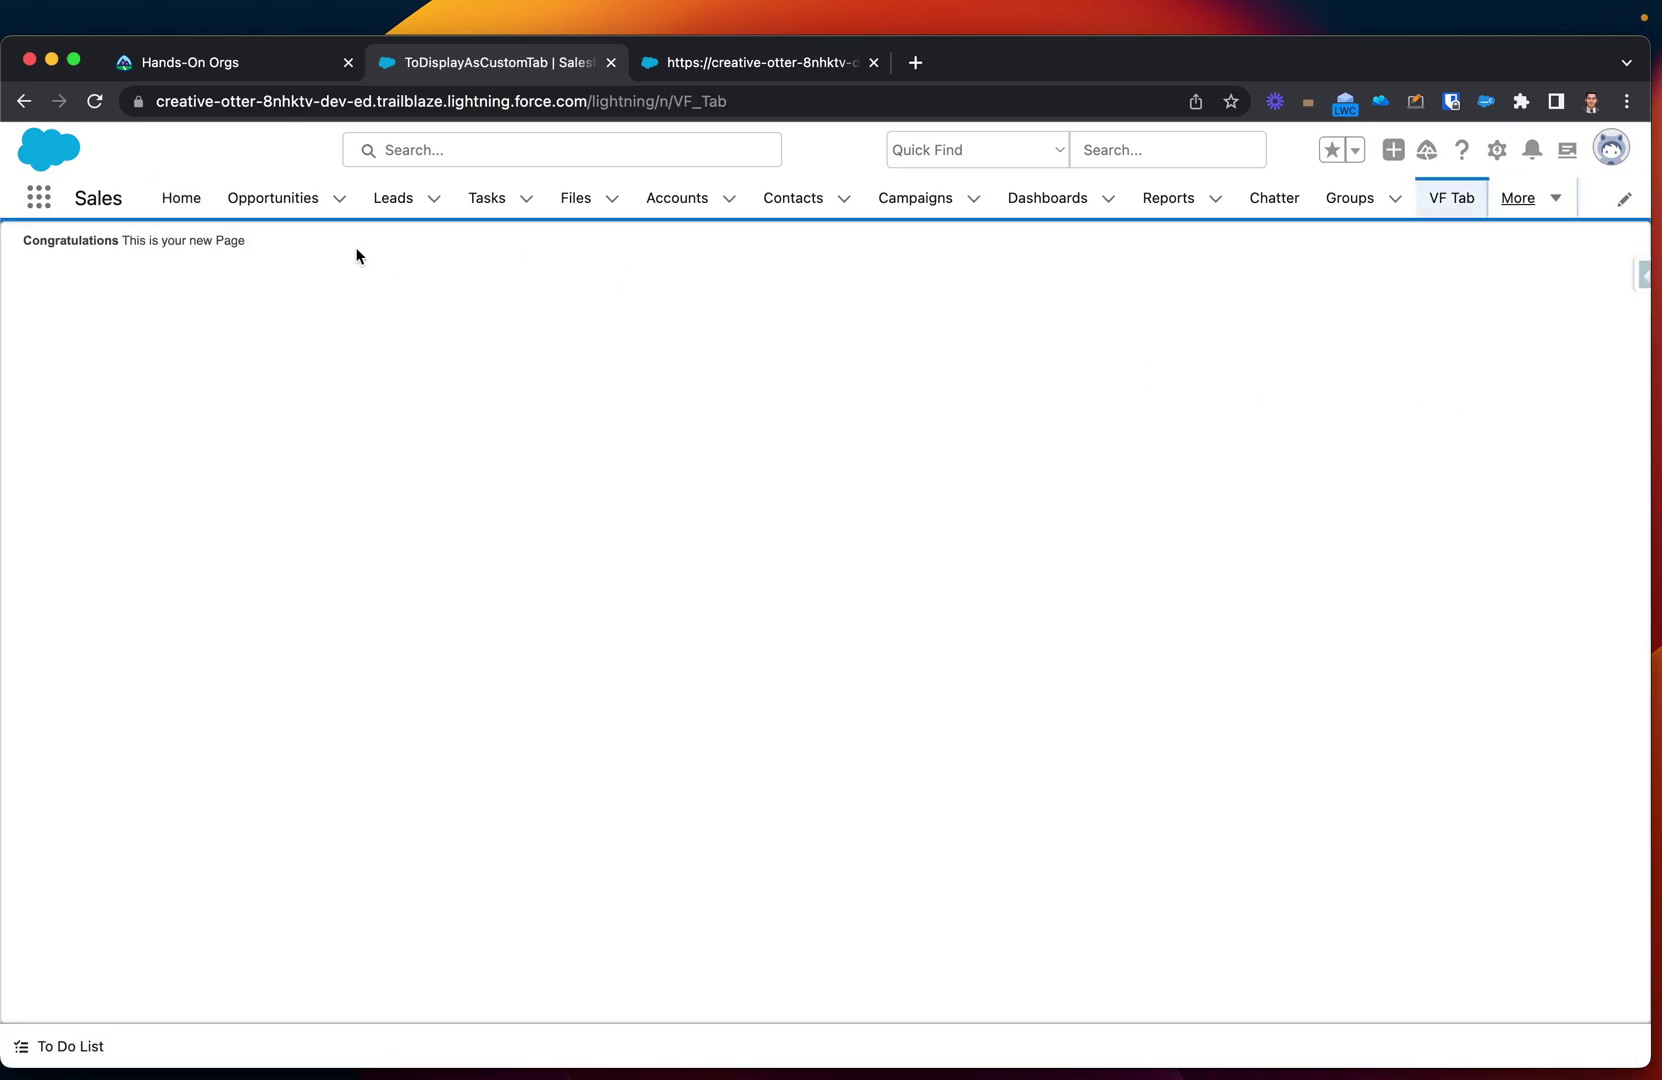
left_click_drag(250, 244, 26, 242)
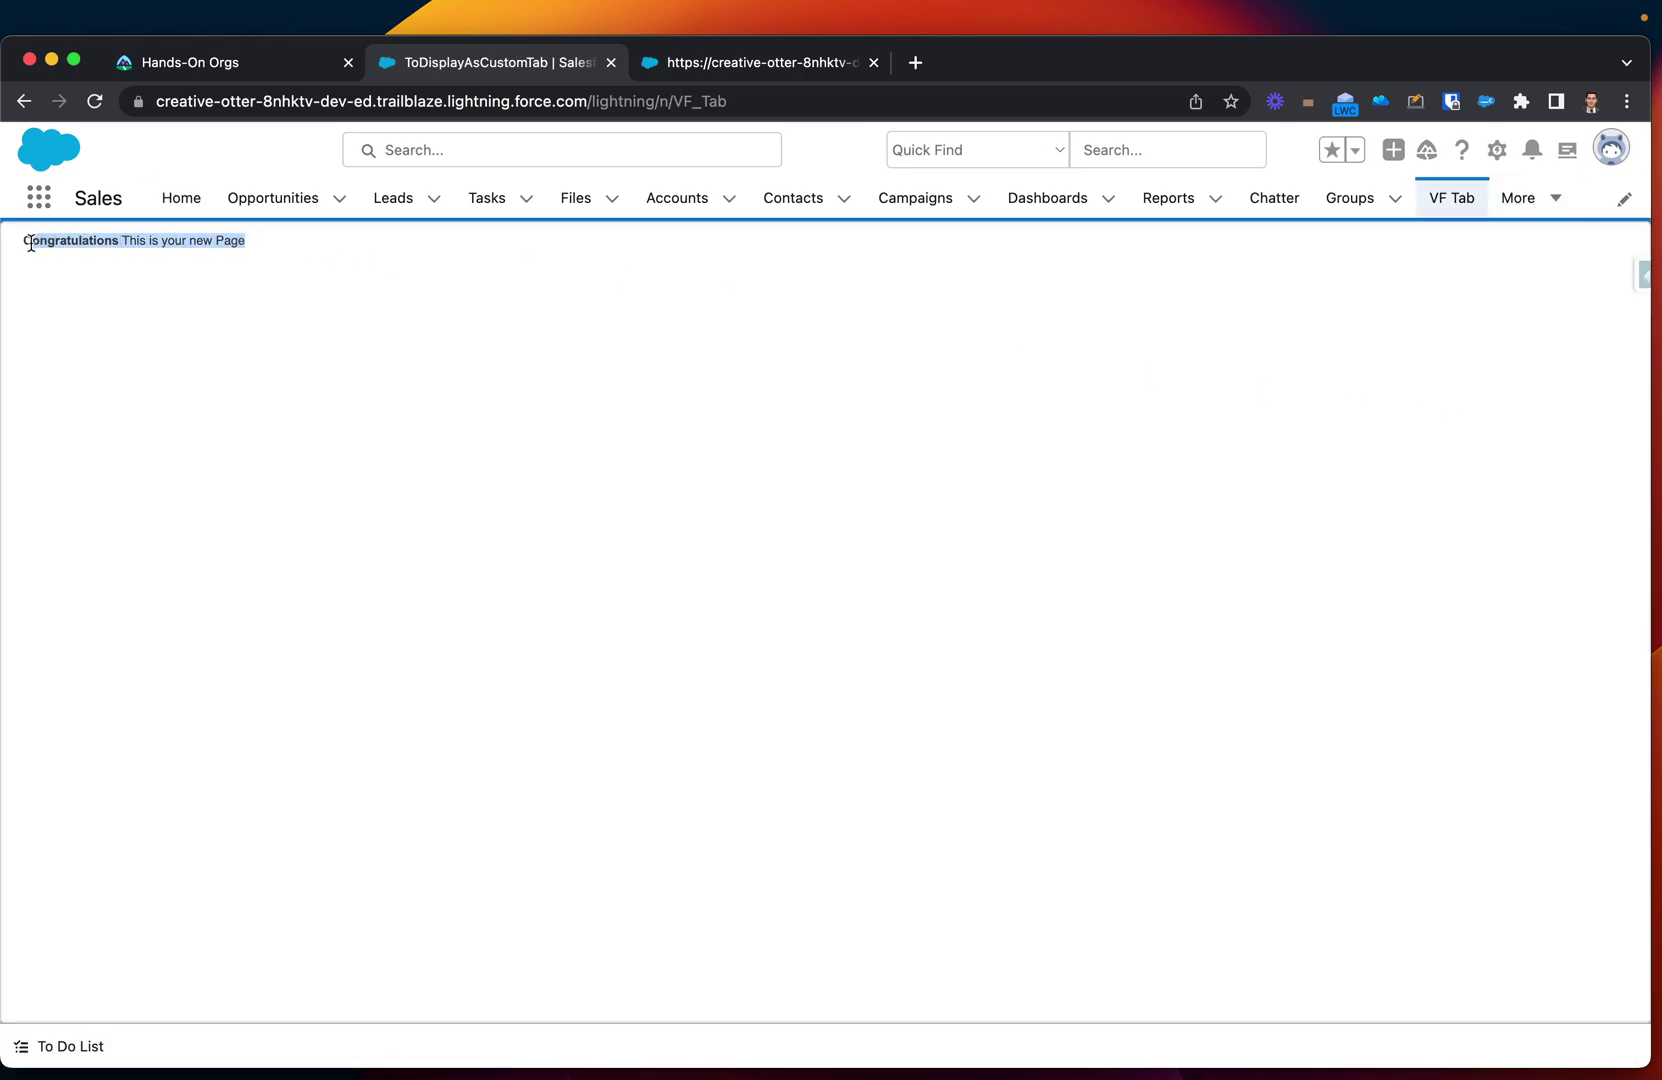
left_click(216, 347)
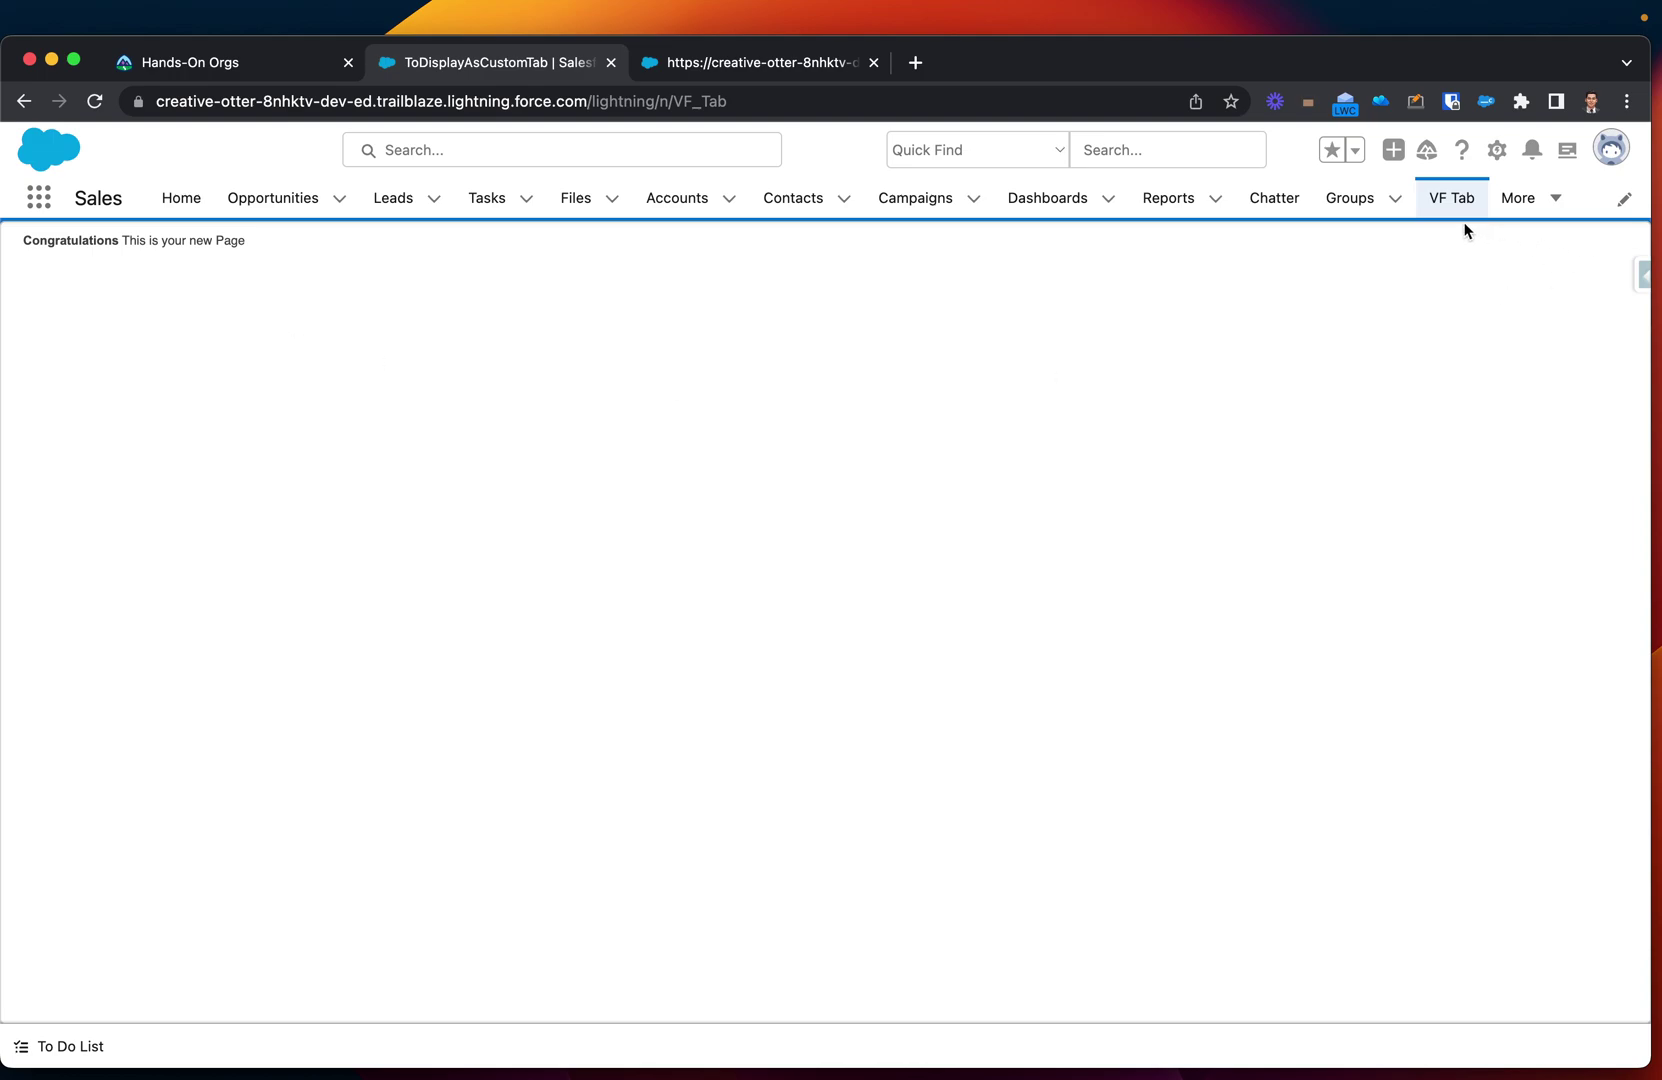
left_click_drag(270, 242, 22, 242)
left_click(136, 338)
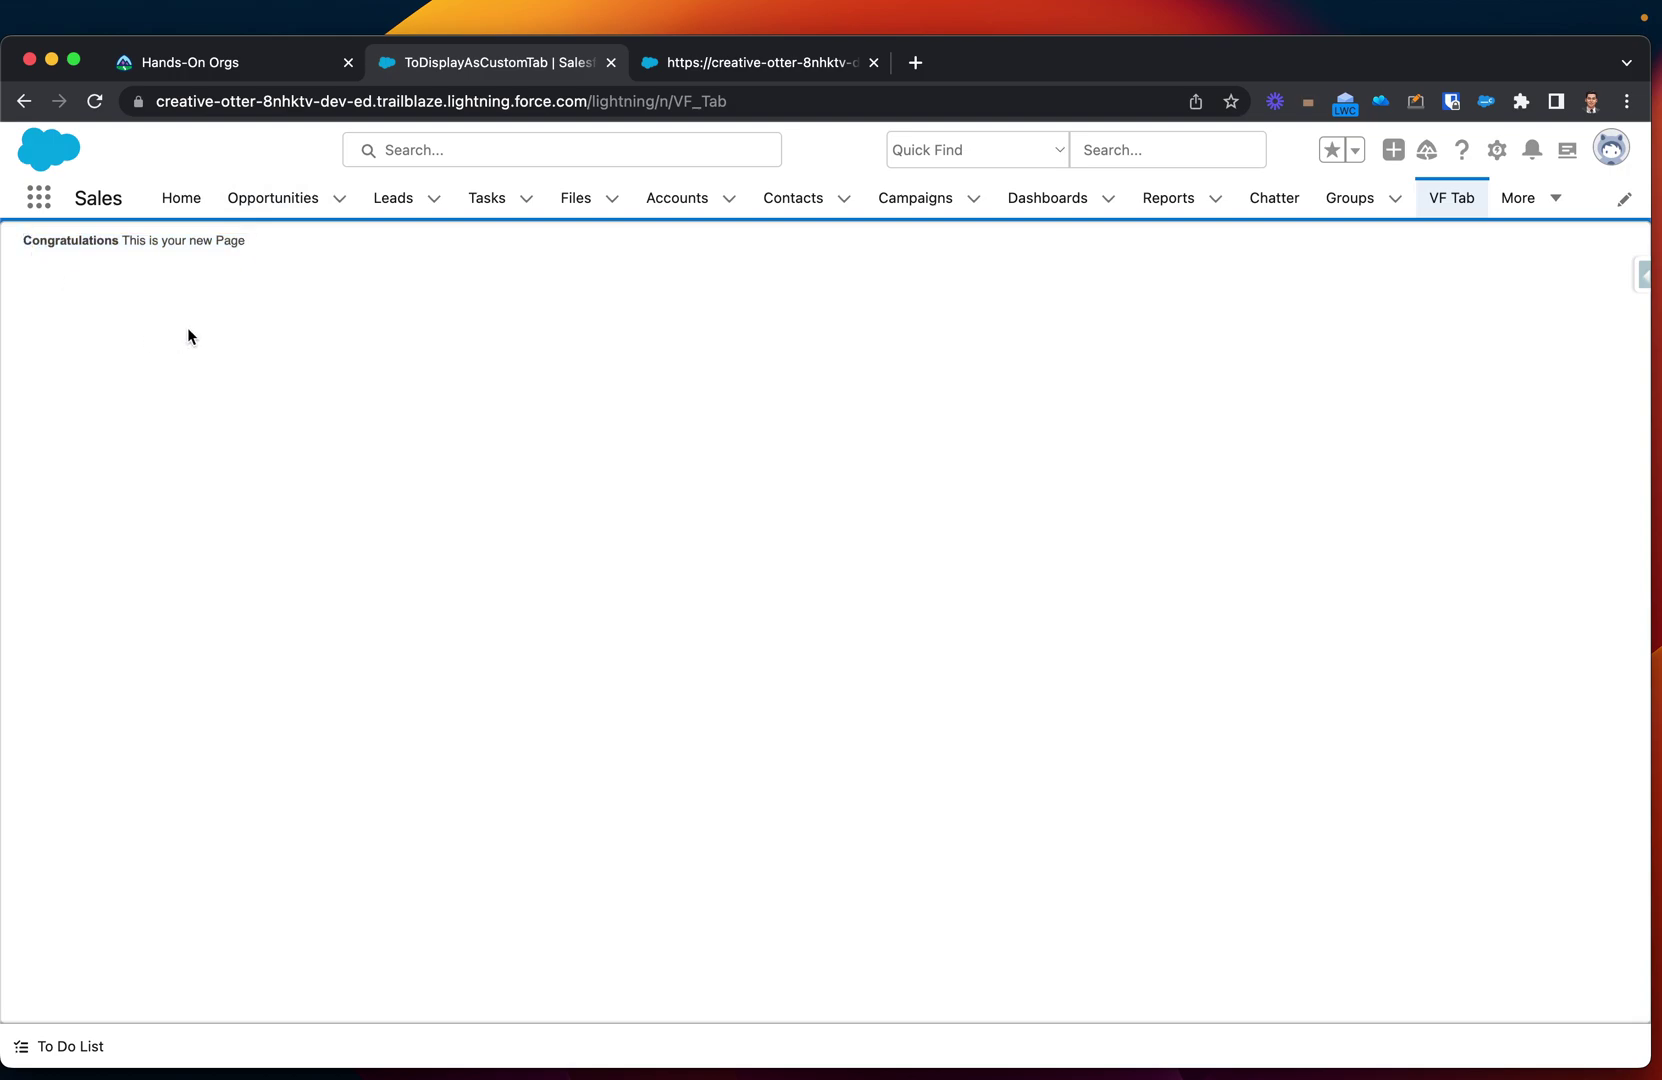